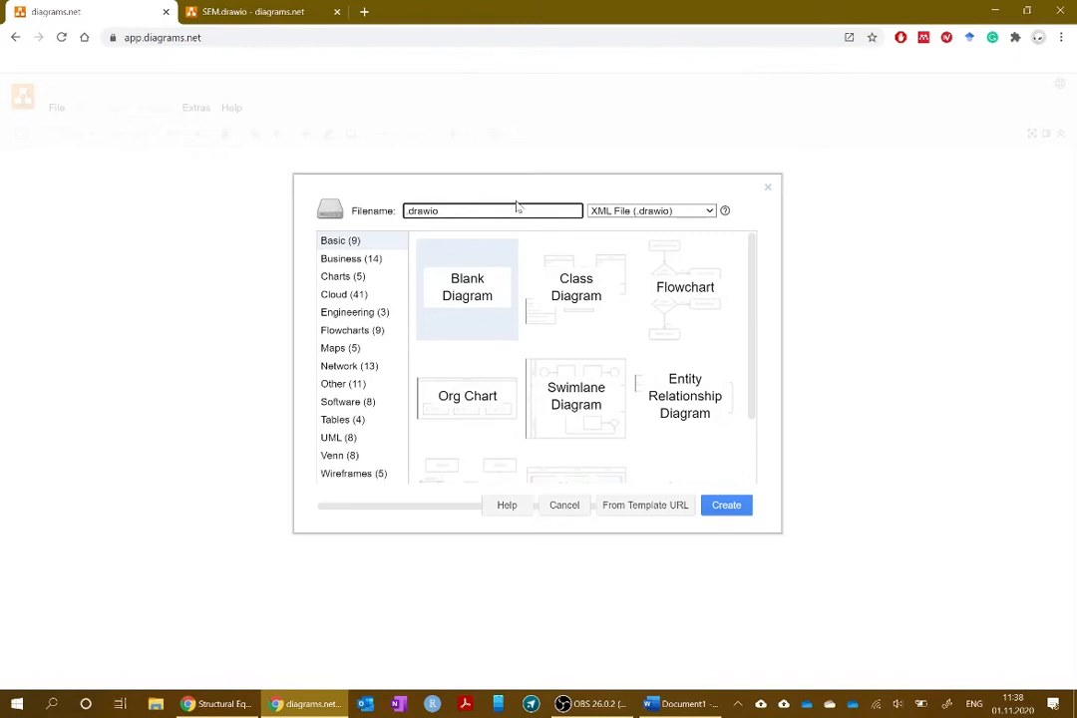
Step: Create a blank diagram with the file name SEM_example.drawio
type("SEM_example.")
left_click(724, 507)
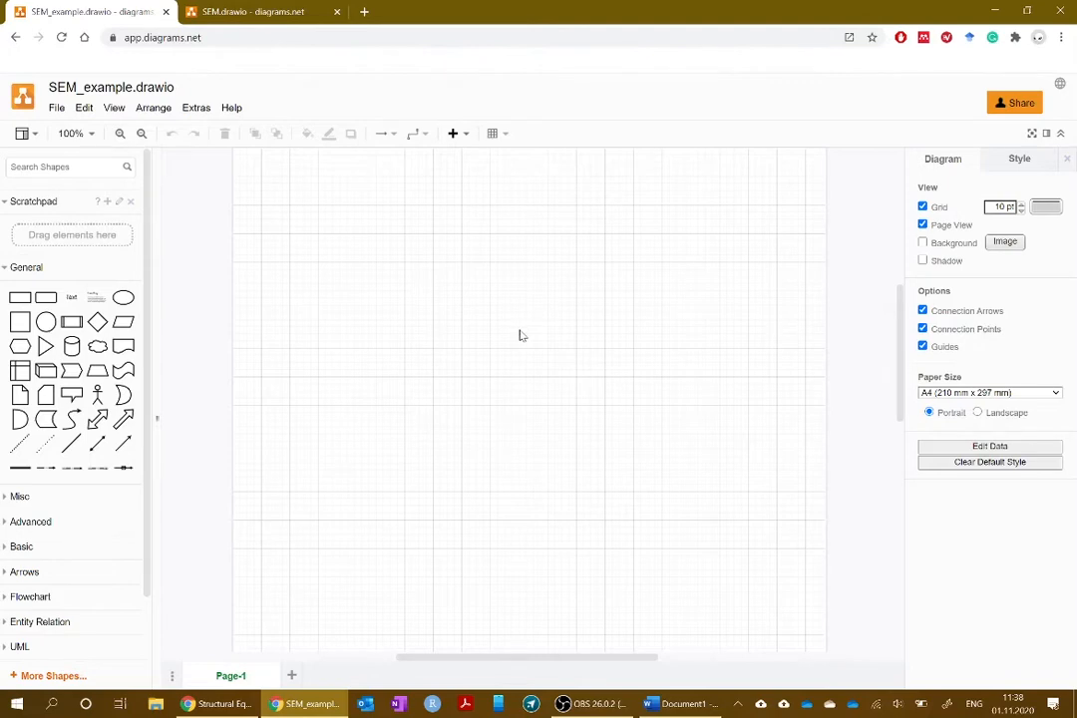
Step: Add a circle and place it in the upper-left area of the page, checking the layout against the SEM.drawio reference diagram
left_click(46, 327)
left_click_drag(520, 406, 411, 362)
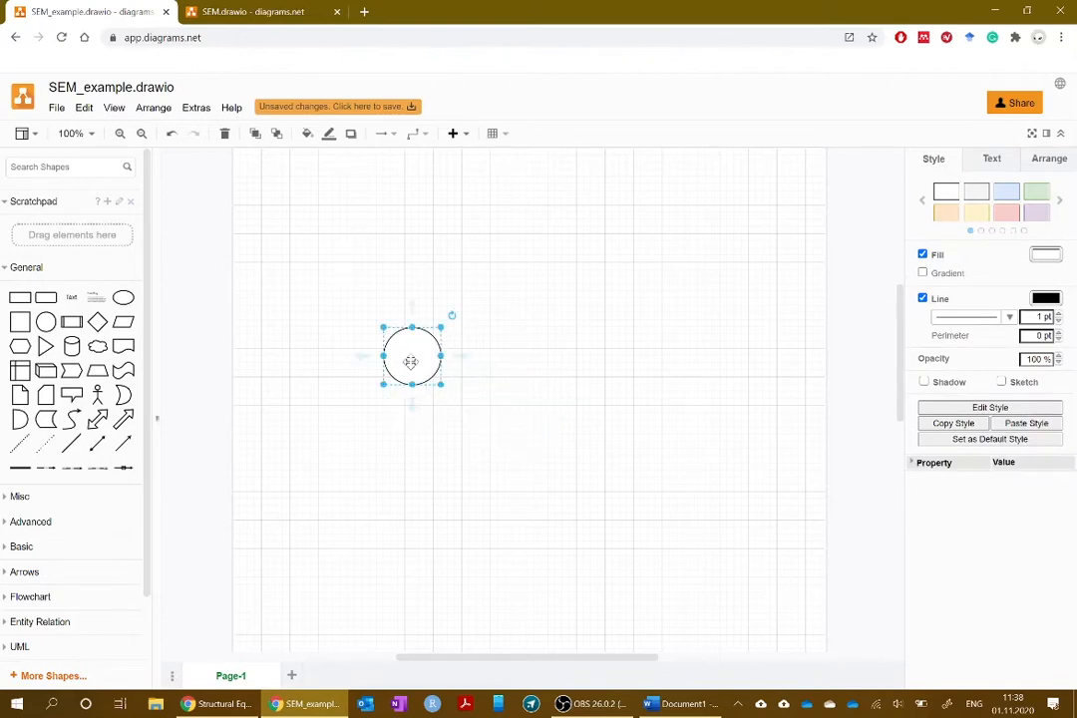
left_click(296, 342)
key("ctrl+Tab")
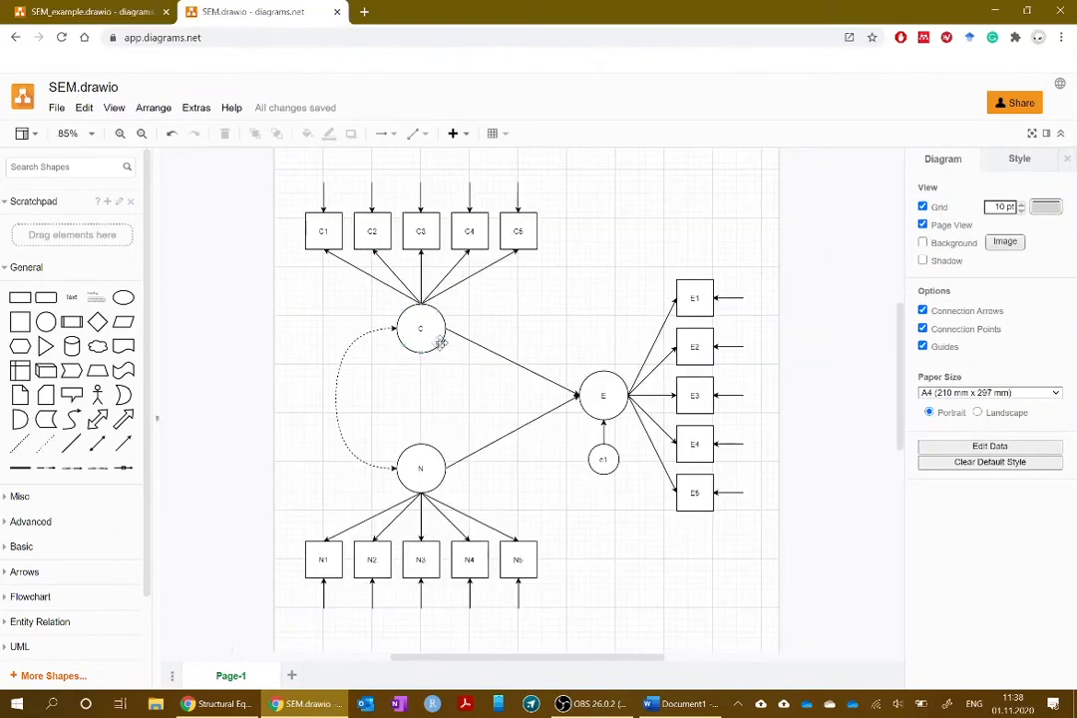
left_click(95, 11)
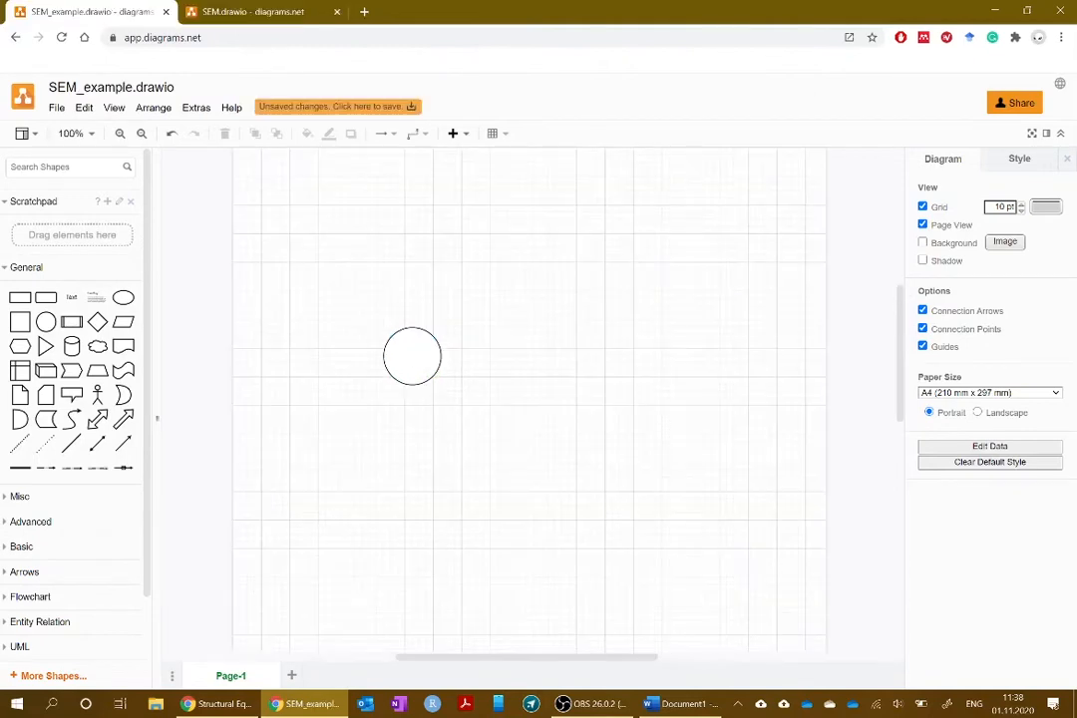
left_click_drag(409, 344, 388, 301)
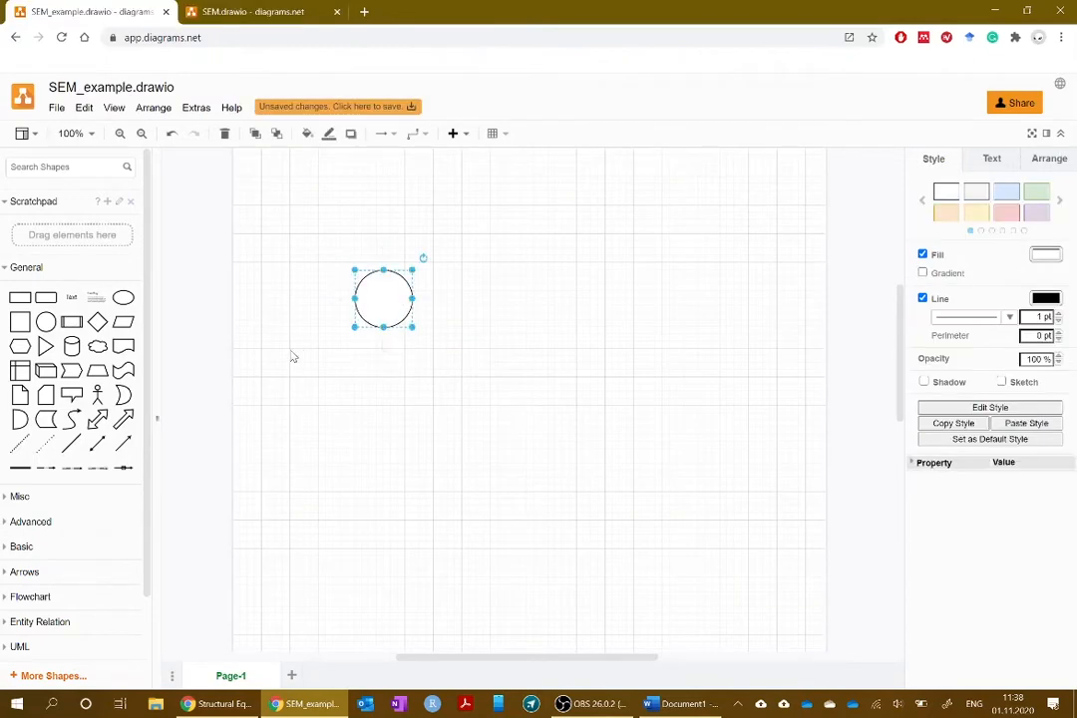
left_click(272, 377)
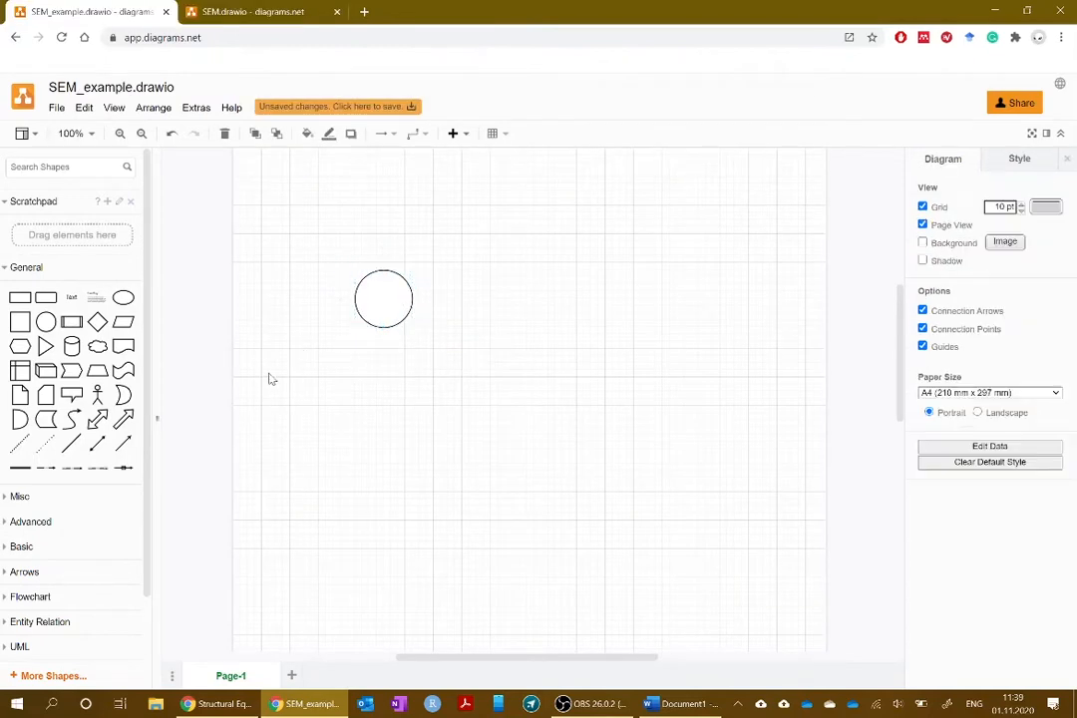
left_click(375, 295)
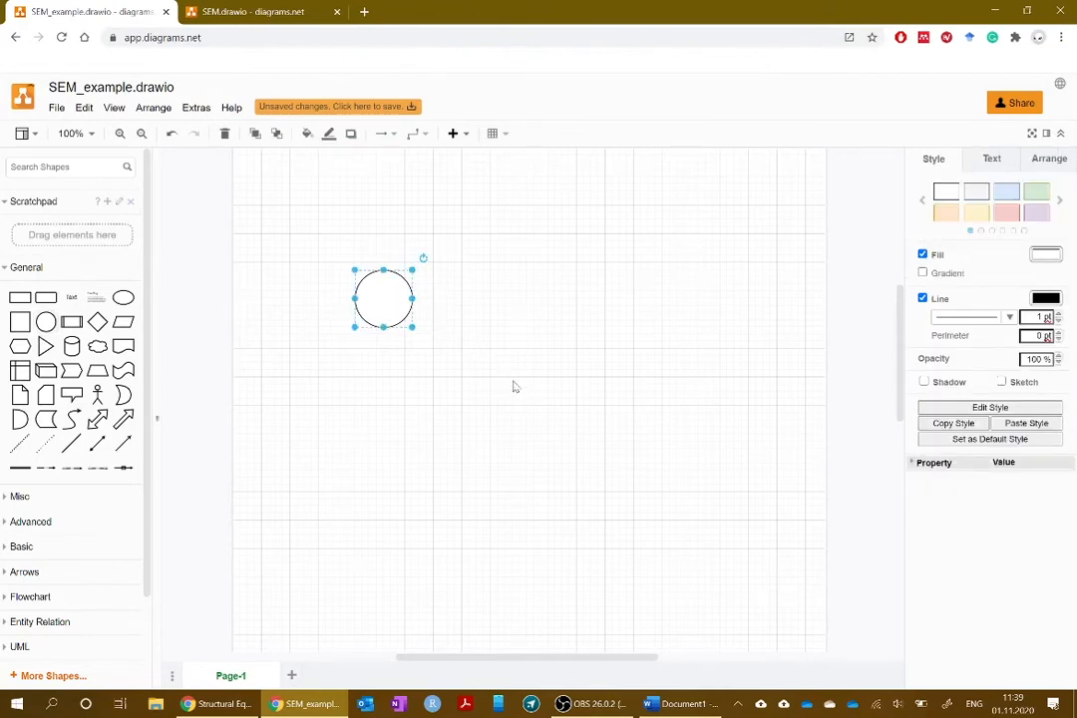
left_click(464, 403)
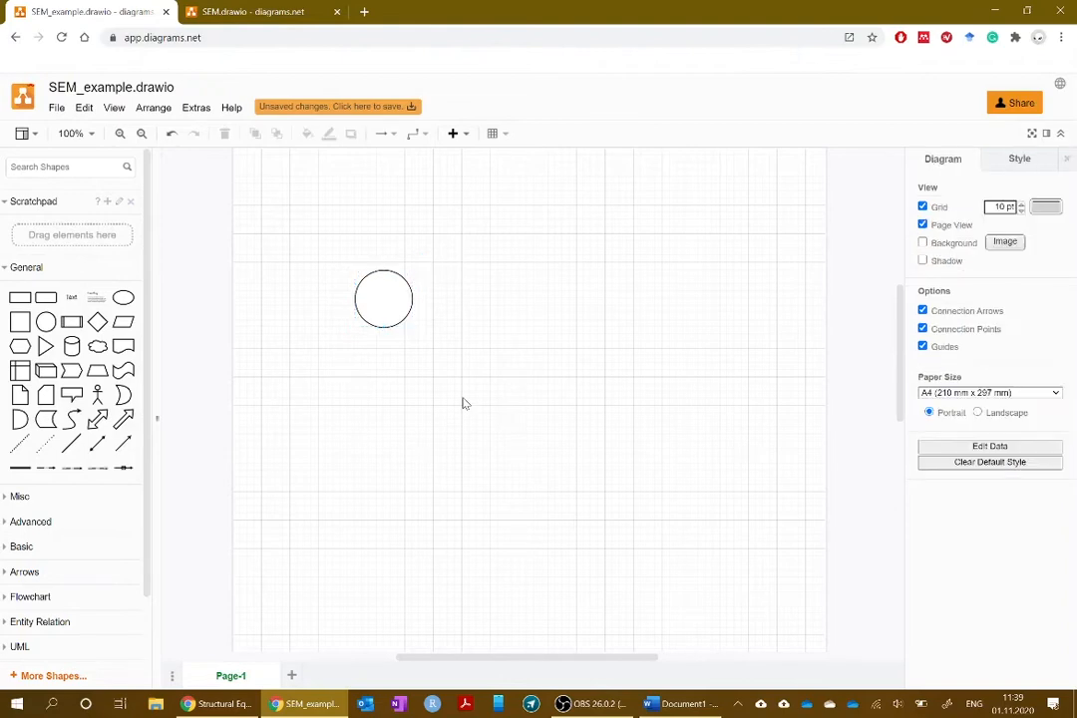
Step: Duplicate the circle to its lower right and add a third circle directly below the first one
left_click_drag(384, 304, 544, 349, "ctrl")
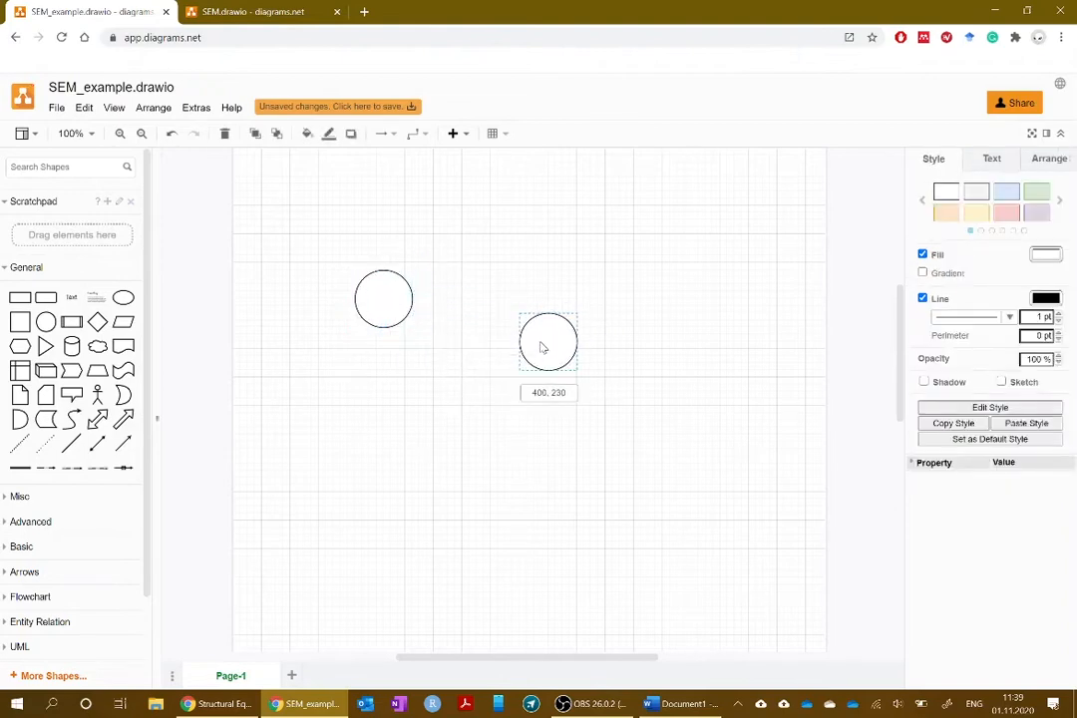
left_click(389, 451)
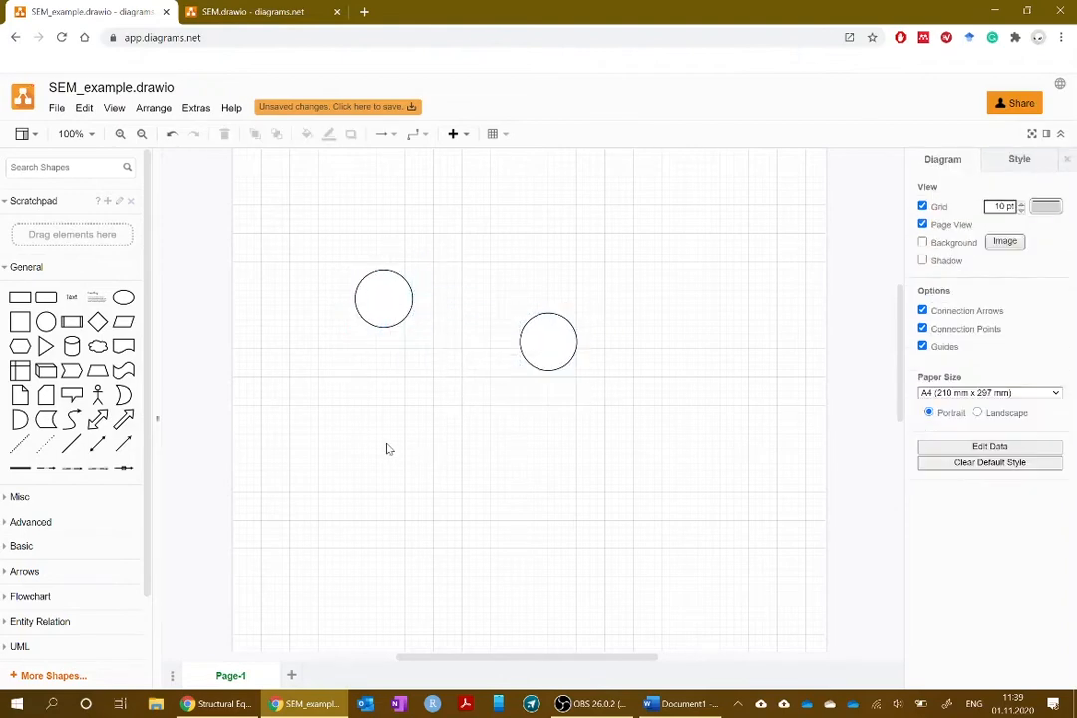
left_click(46, 322)
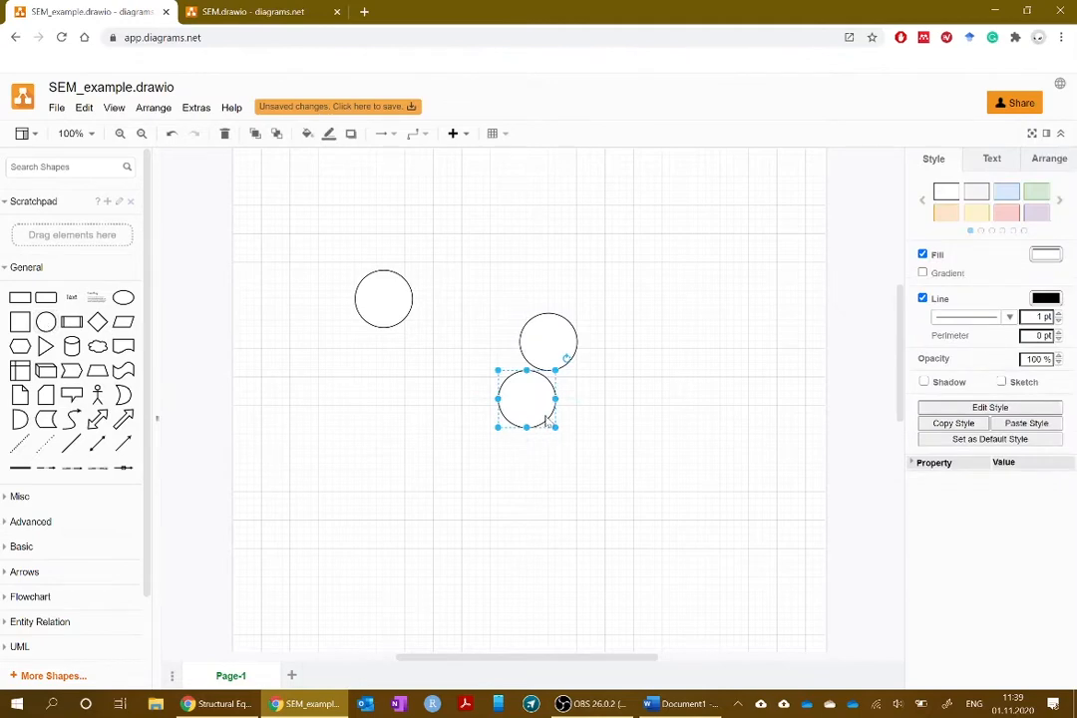
left_click_drag(526, 416, 391, 458)
left_click(477, 396)
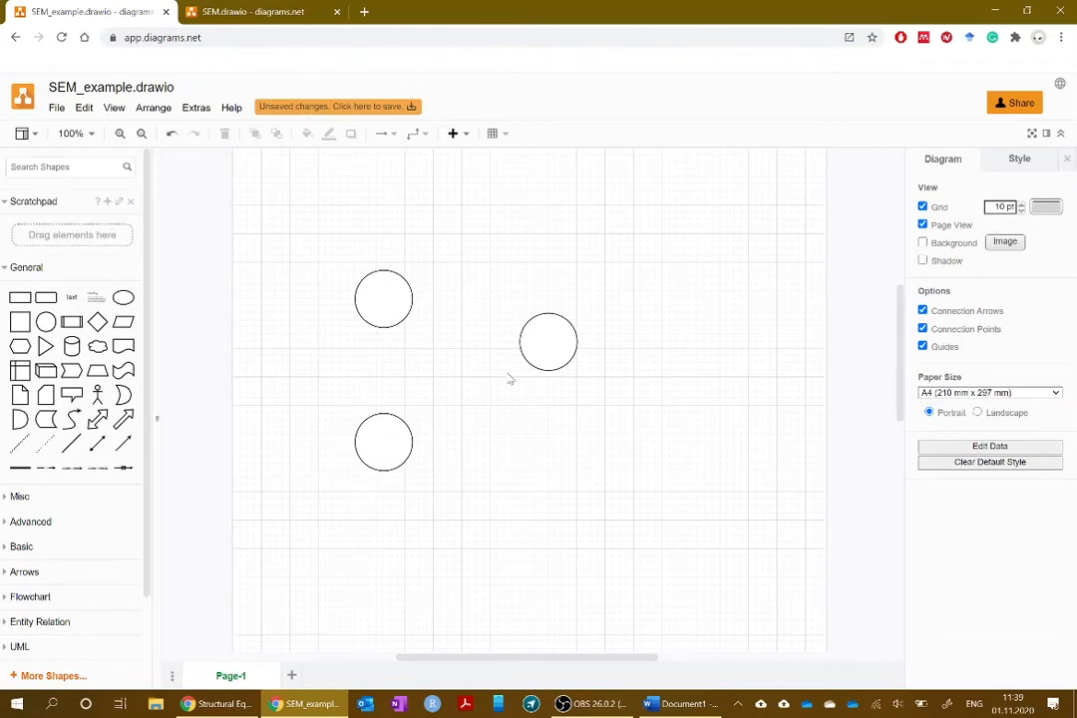
Step: Space out the circles: two vertically aligned on the left, farther apart, and the third farther right, midway between their heights
left_click_drag(550, 345, 636, 372)
left_click_drag(385, 447, 406, 489)
mouse_move(382, 305)
left_mouse_down()
mouse_move(427, 310)
mouse_move(392, 312)
mouse_move(383, 298)
mouse_move(465, 364)
mouse_move(408, 262)
mouse_move(497, 385)
mouse_move(368, 246)
mouse_move(486, 369)
mouse_move(389, 324)
mouse_move(404, 356)
mouse_move(397, 373)
mouse_move(401, 293)
mouse_move(401, 314)
left_mouse_up()
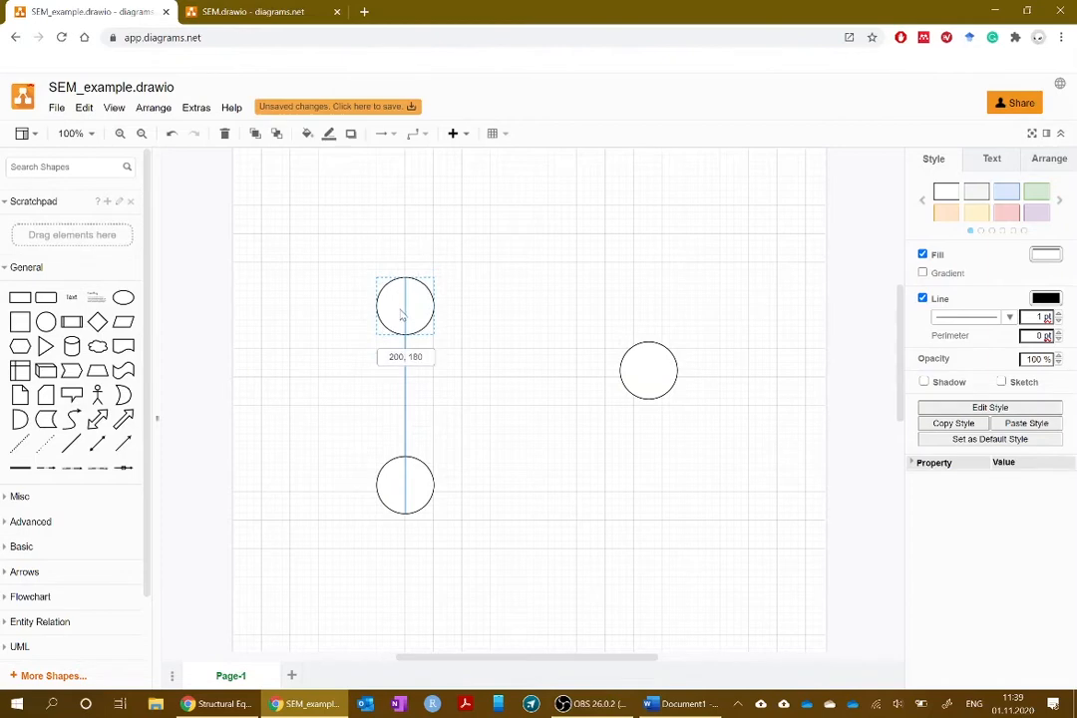
left_click_drag(648, 366, 644, 409)
left_click(510, 394)
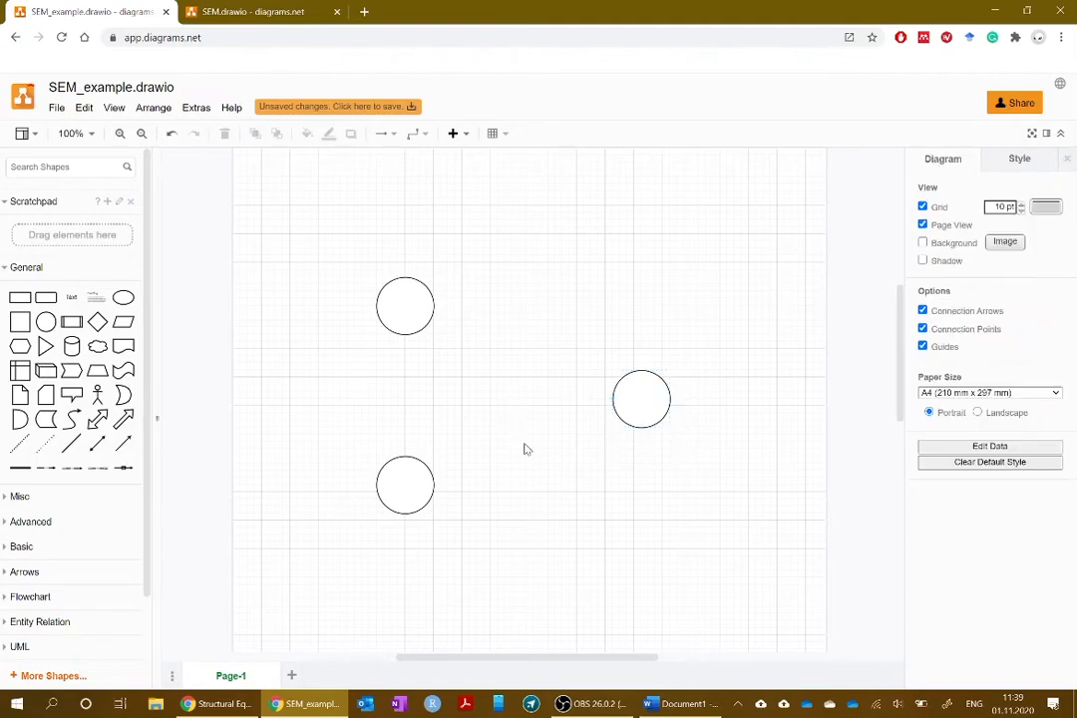
Step: Check the SEM.drawio reference, then add a square of about 50 pt between the lower-left and right circles
left_click(252, 12)
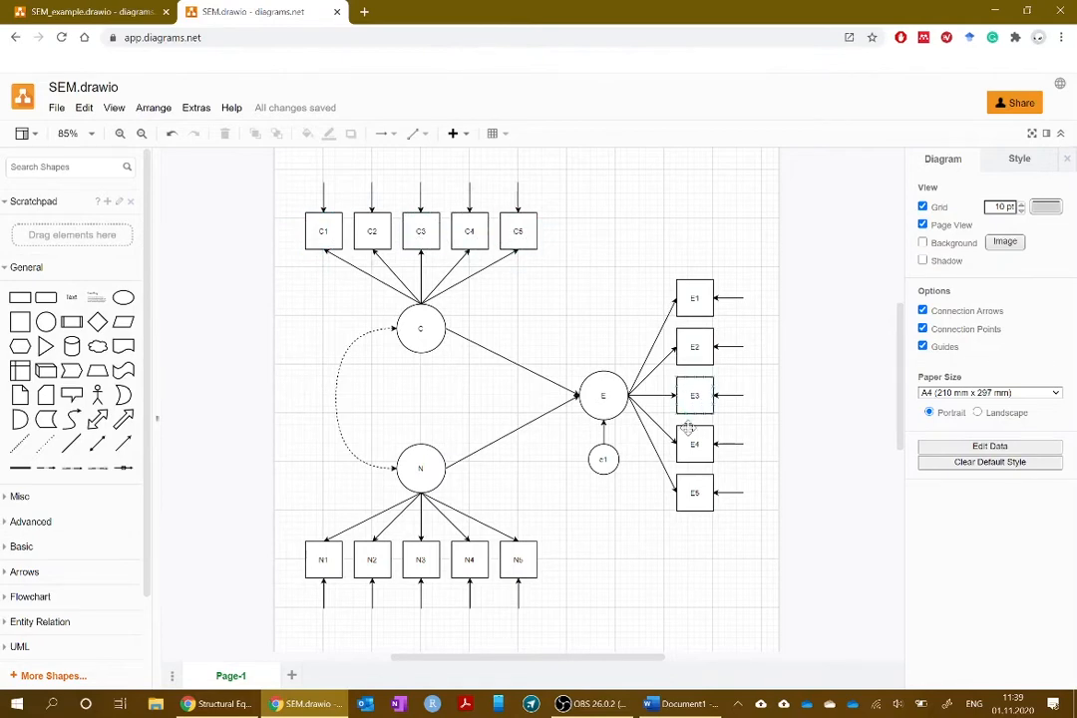
left_click(102, 13)
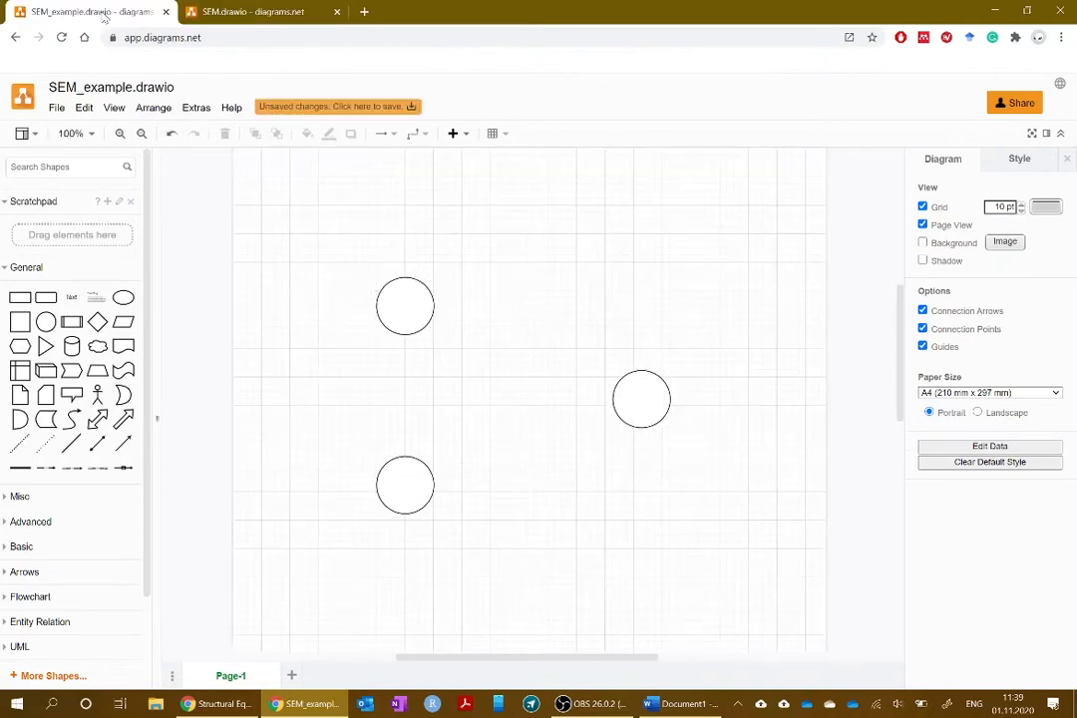
left_click(17, 329)
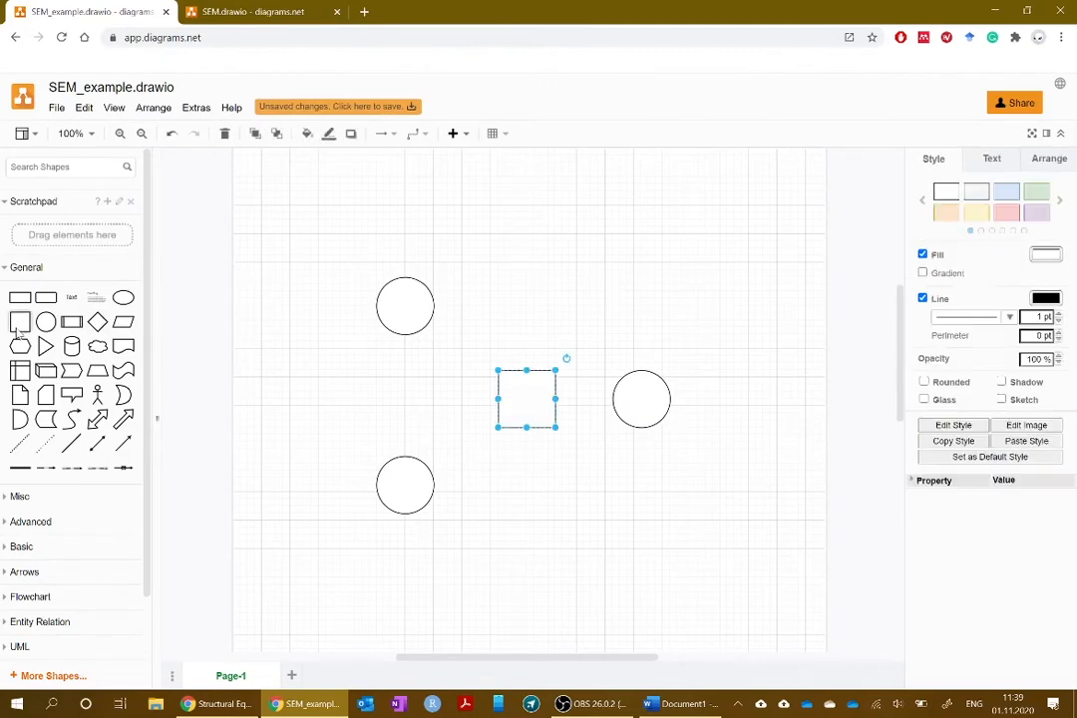
scroll(530, 520, "down", 1)
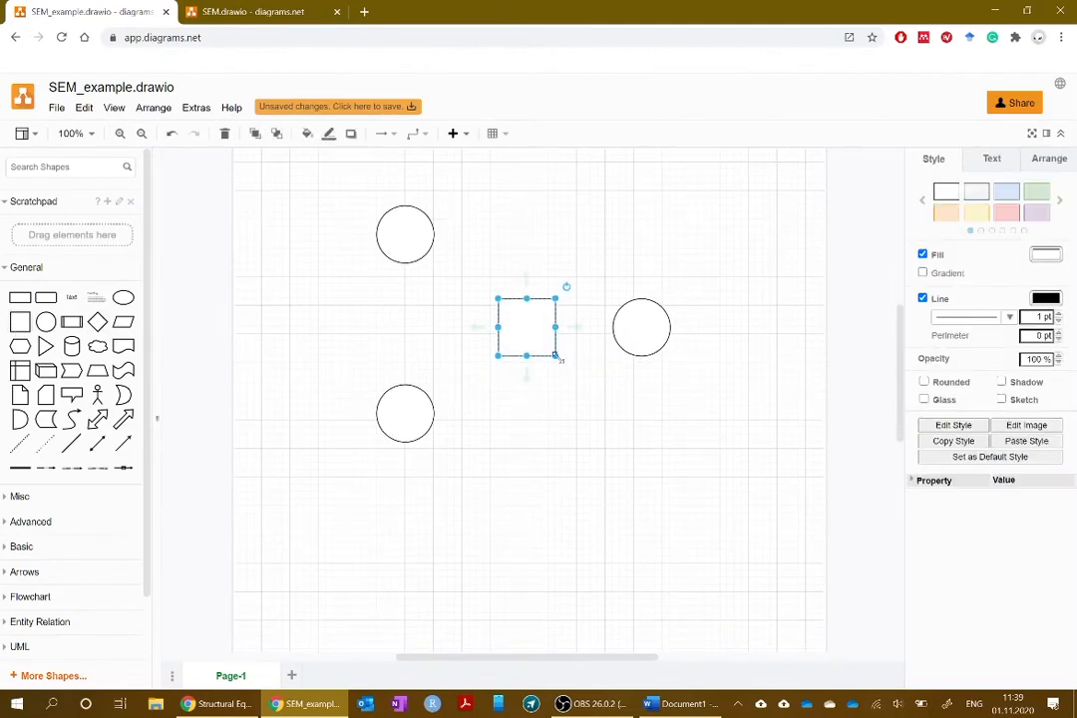
left_click_drag(556, 356, 562, 421)
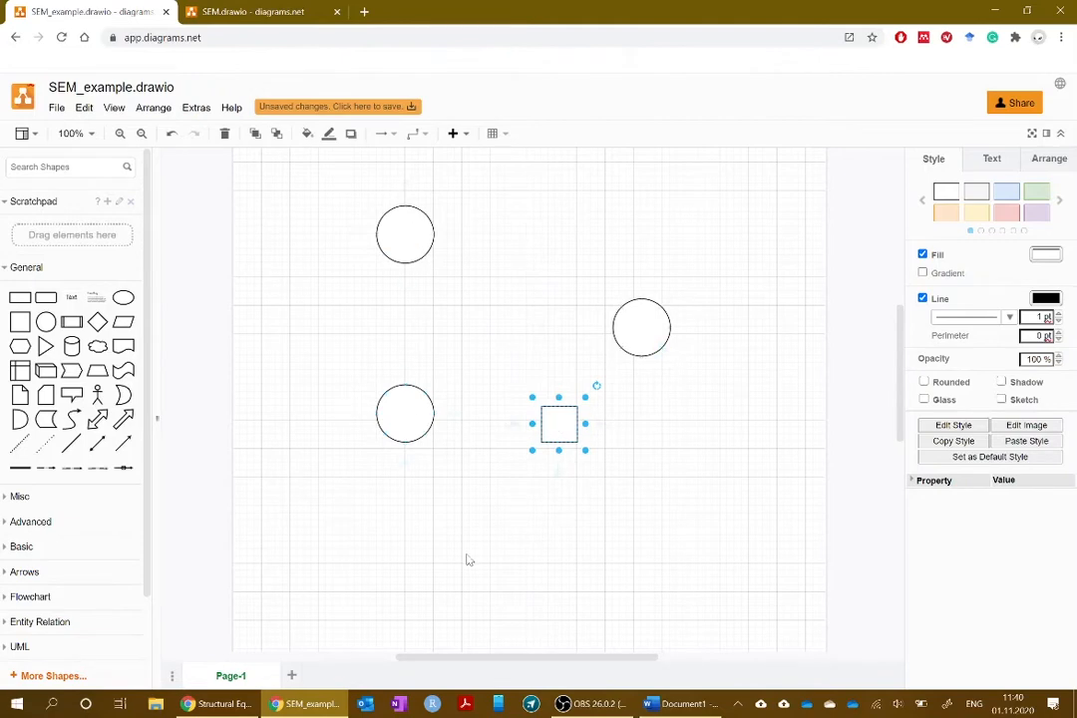
Step: Paste four copies of the small square
left_click(600, 503)
key("ctrl+v")
key("ctrl+v")
key("ctrl+v")
key("ctrl+v")
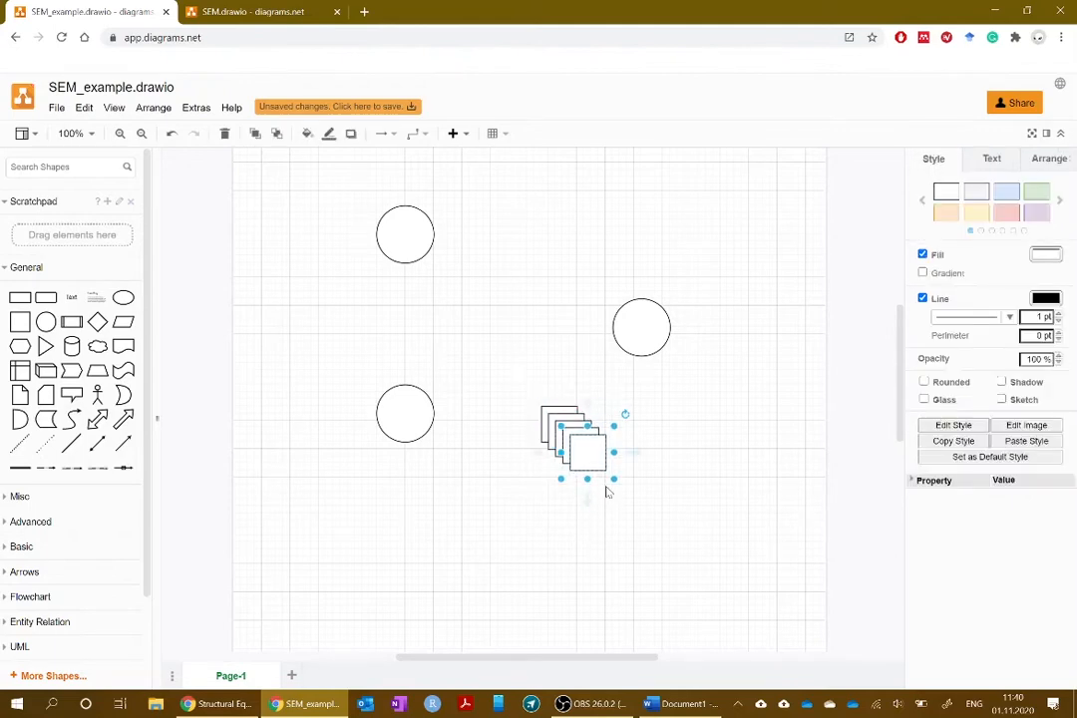
Step: Arrange the five squares in an evenly spaced horizontal row centred beneath the lower-left circle
left_click_drag(585, 452, 405, 496)
left_click(551, 496)
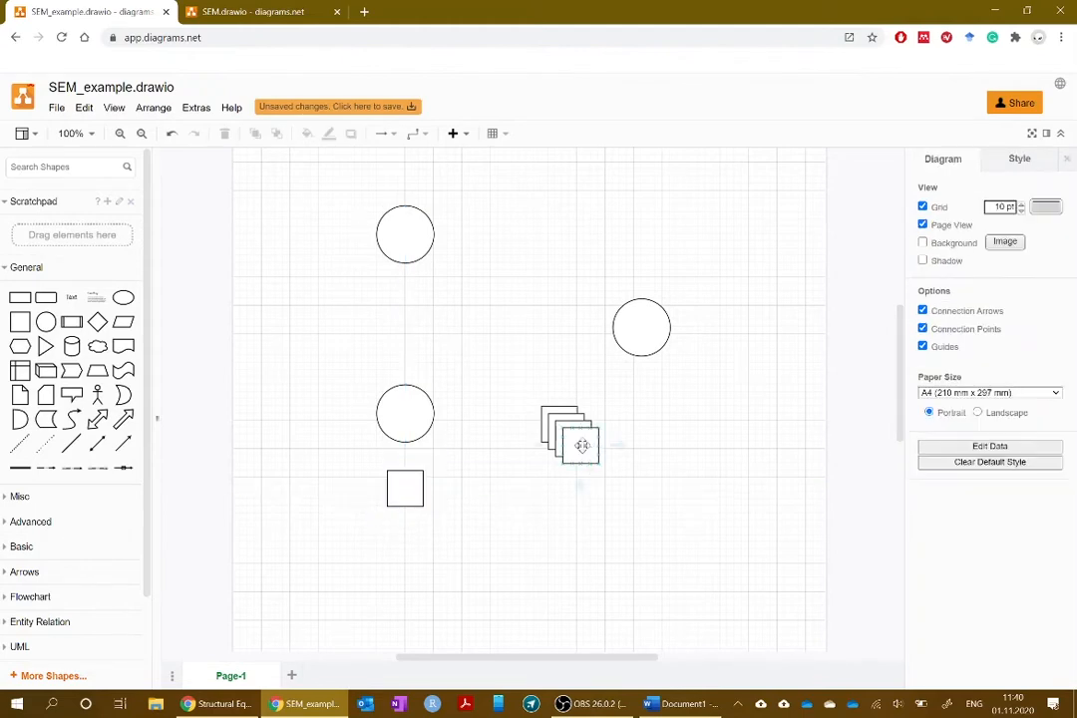
left_click_drag(582, 447, 468, 490)
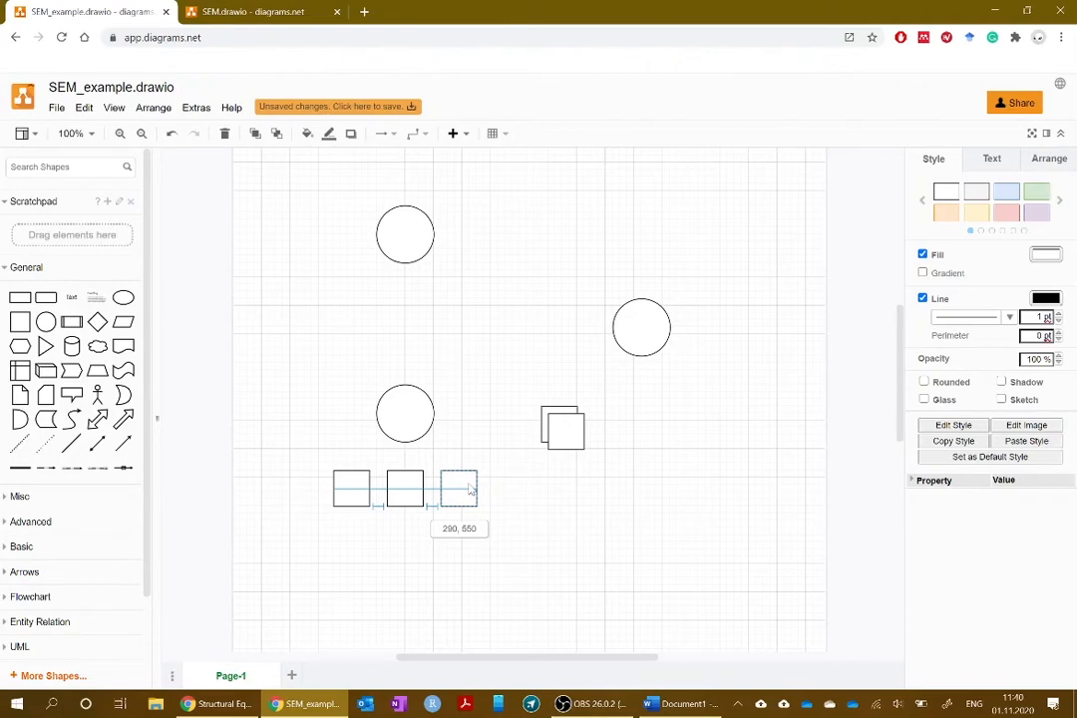
left_click_drag(471, 489, 471, 489)
left_click_drag(563, 428, 301, 499)
left_click(394, 565)
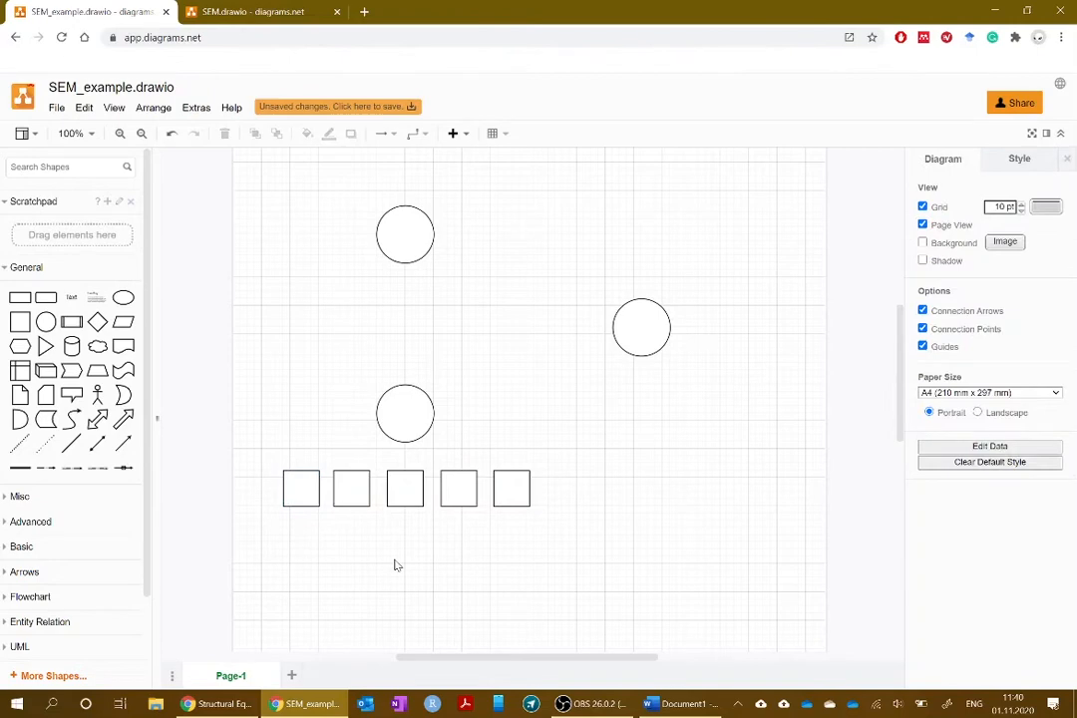
Step: Move the whole row of five squares slightly down, away from the lower-left circle
left_click_drag(258, 453, 567, 524)
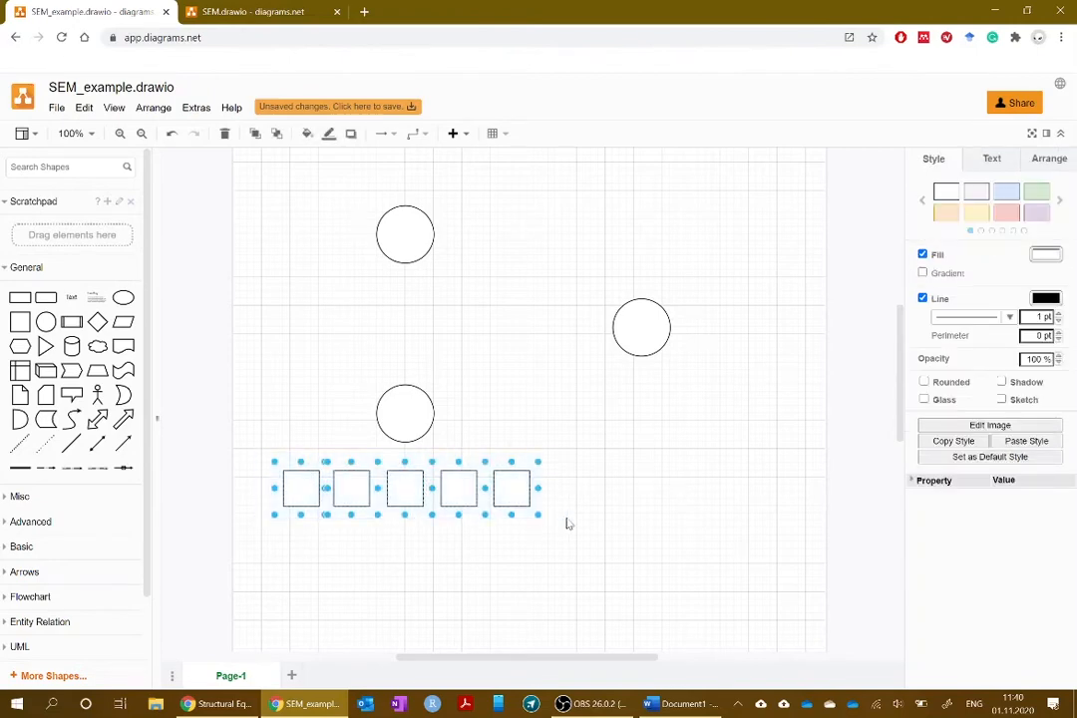
left_click_drag(507, 500, 511, 515)
left_click(591, 504)
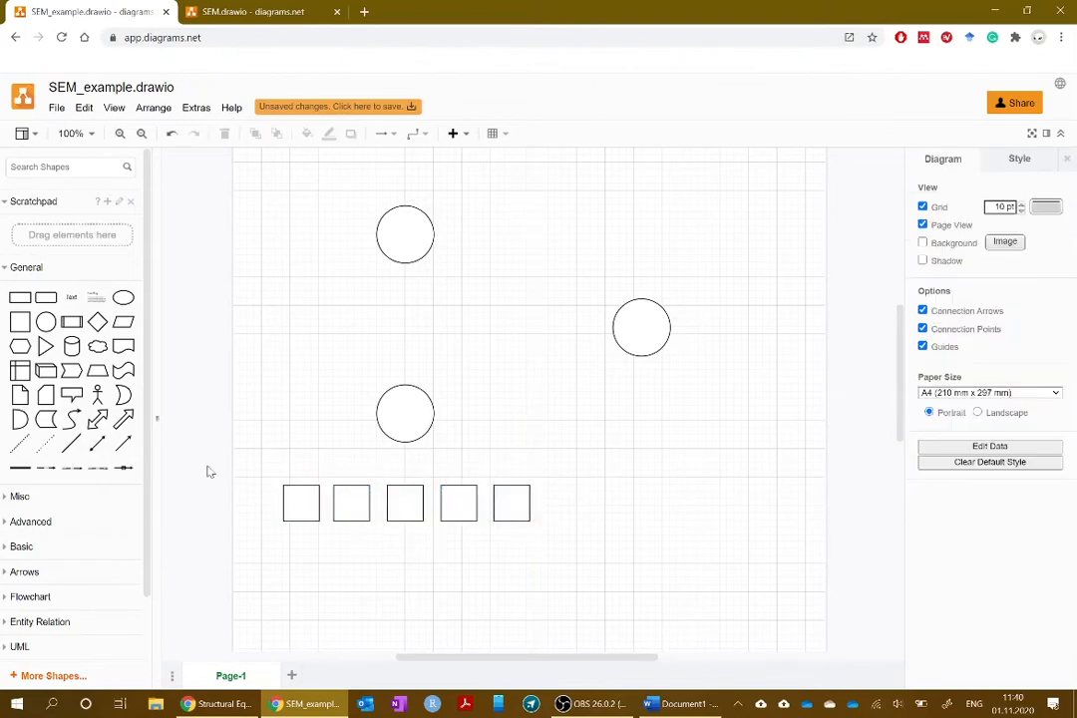
Step: Duplicate the row of five squares and place the copy above the upper-left circle
left_click_drag(229, 475, 597, 565)
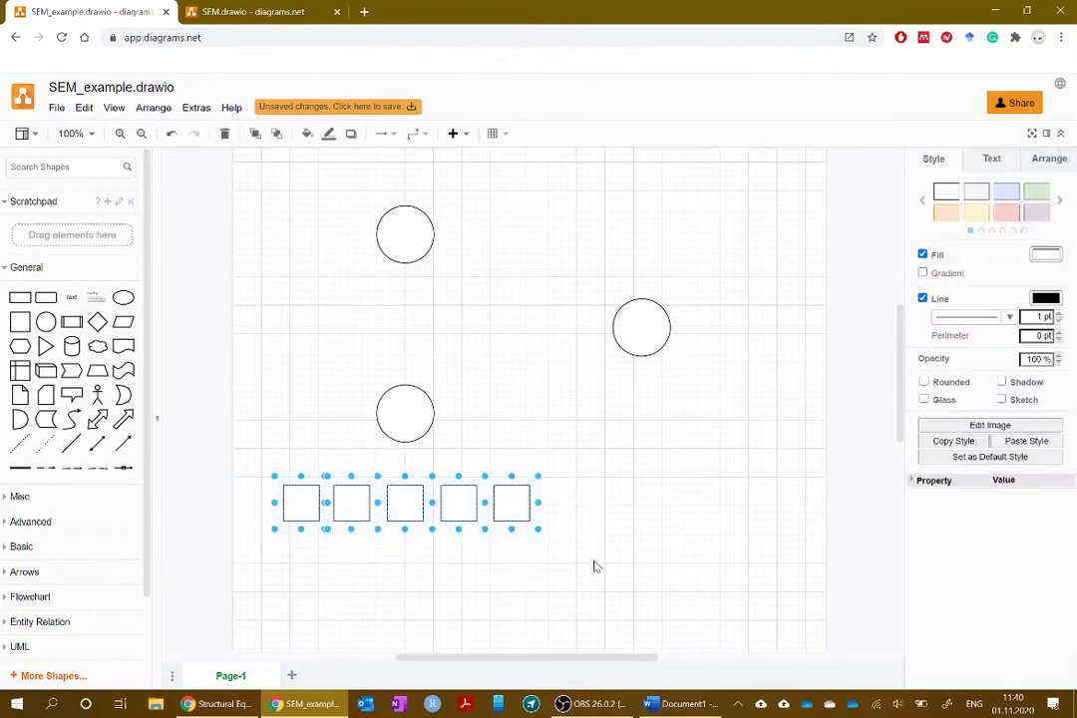
scroll(589, 556, "up", 1)
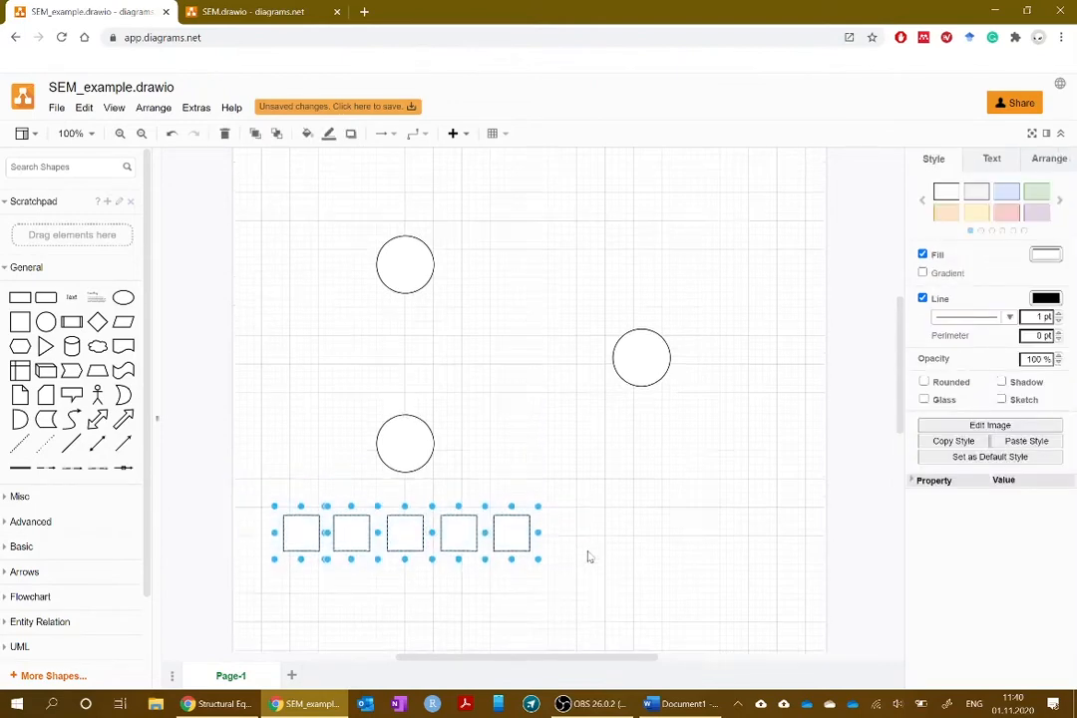
left_click(410, 388)
key("ctrl+v")
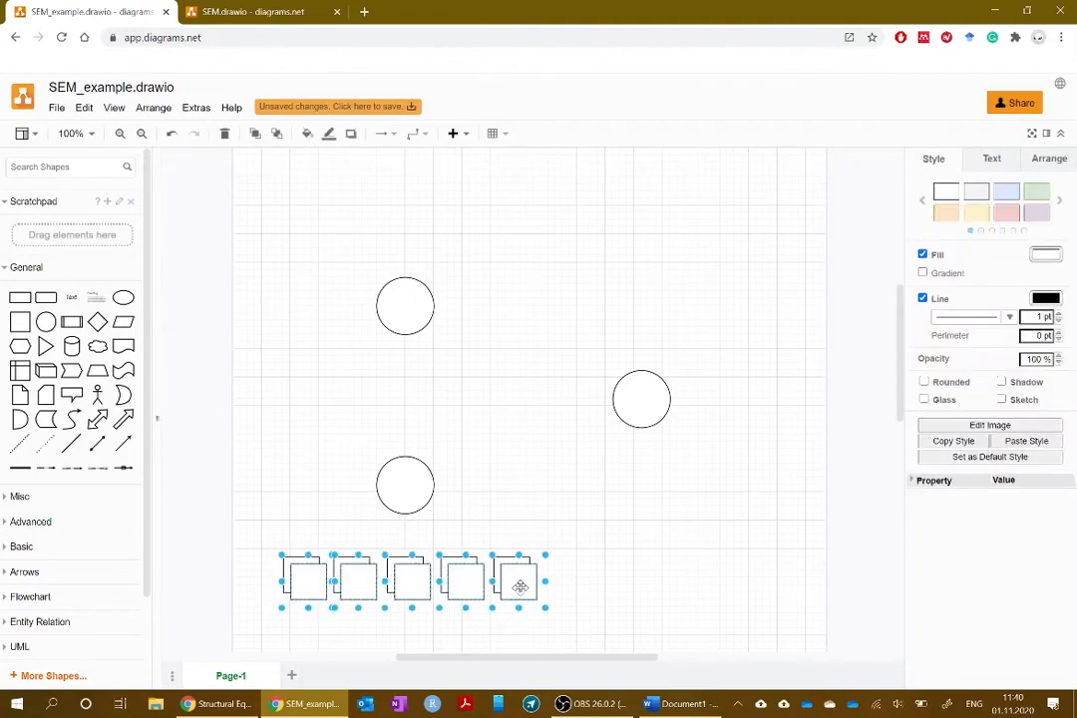
left_click_drag(519, 584, 512, 237)
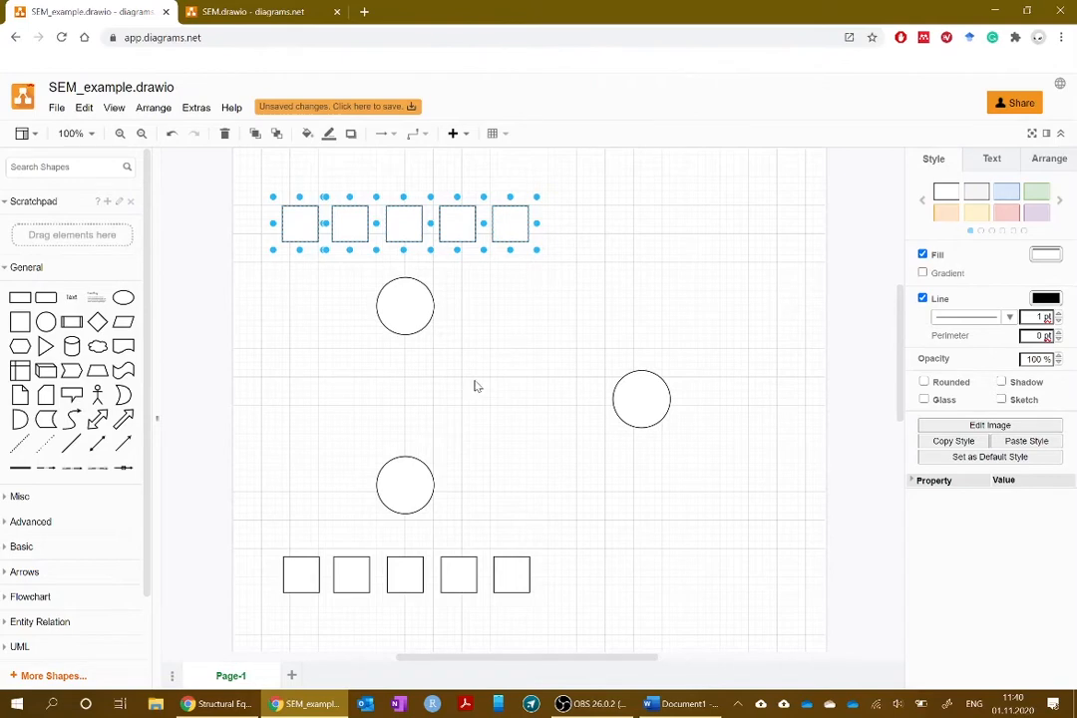
left_click(507, 402)
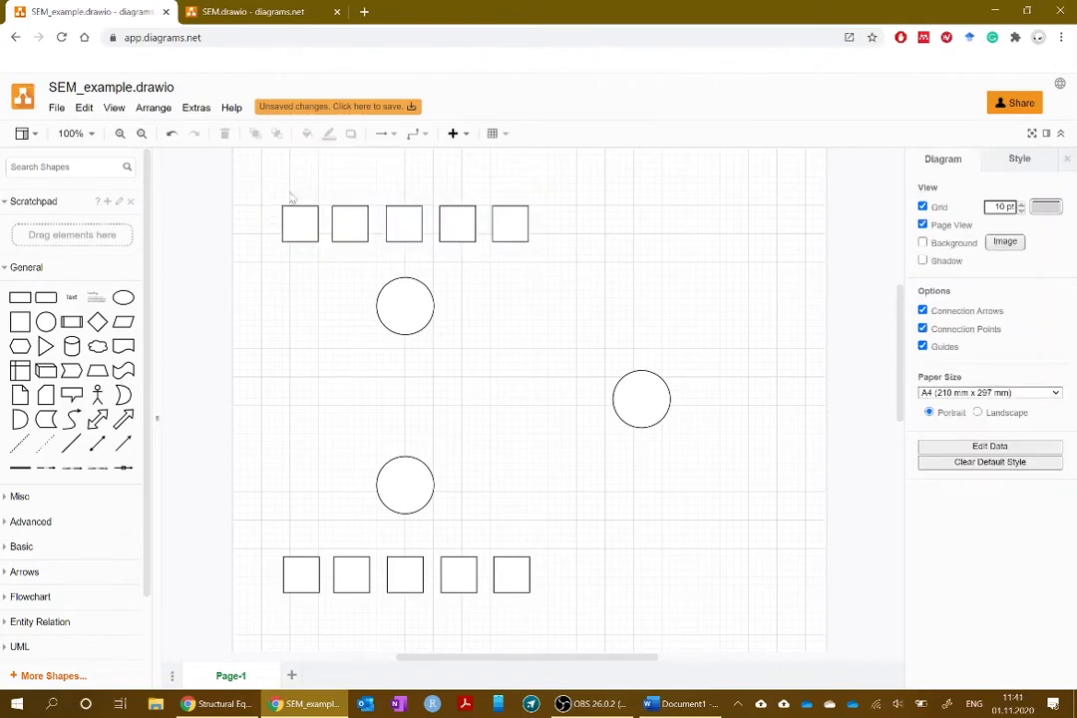
Step: Duplicate the upper row of squares and place the copy between the two left circles
left_click_drag(221, 175, 595, 272)
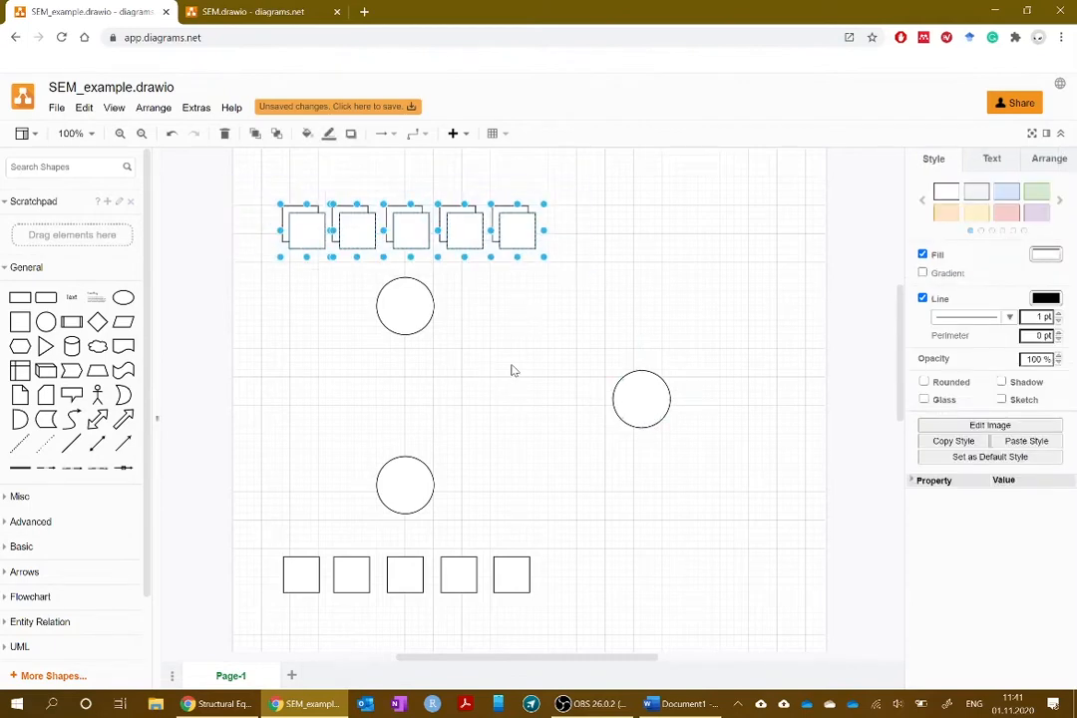
left_click_drag(457, 231, 501, 389)
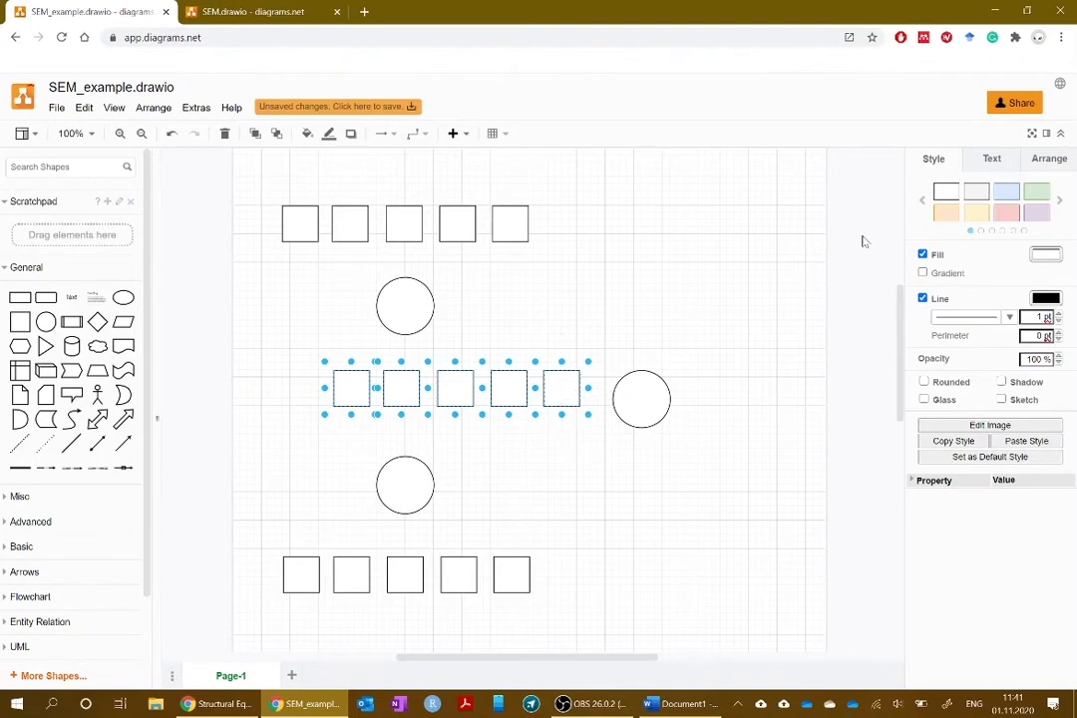
Step: Group the five squares of the middle row and rotate the group by -90° into a vertical column
left_click(1045, 162)
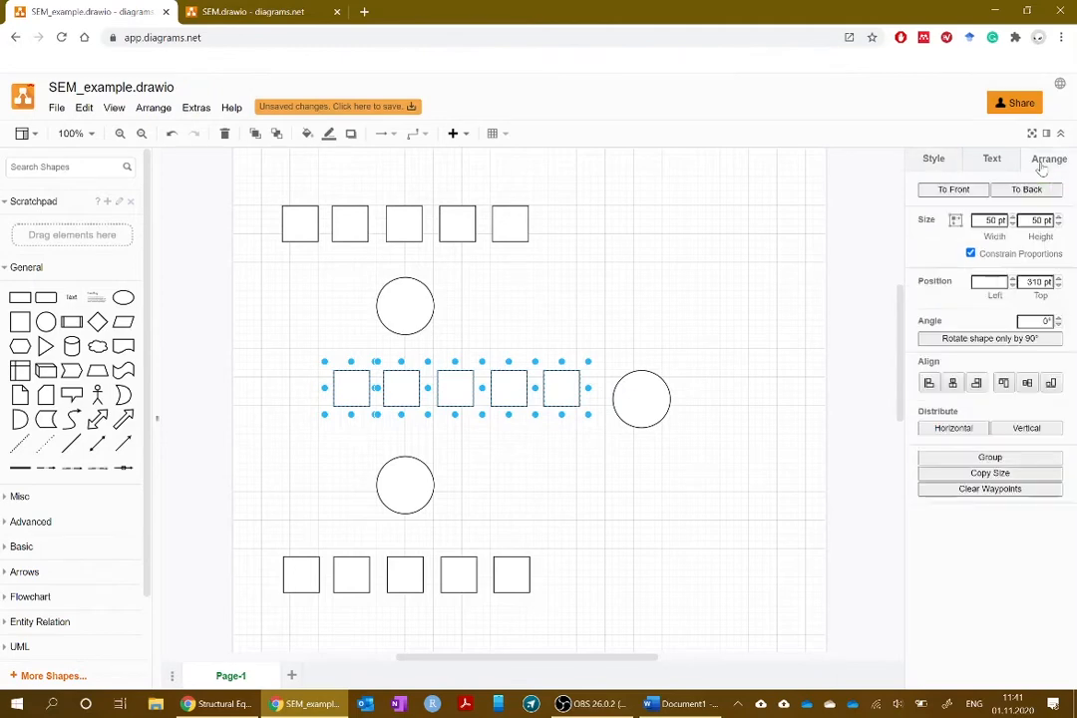
left_click(993, 458)
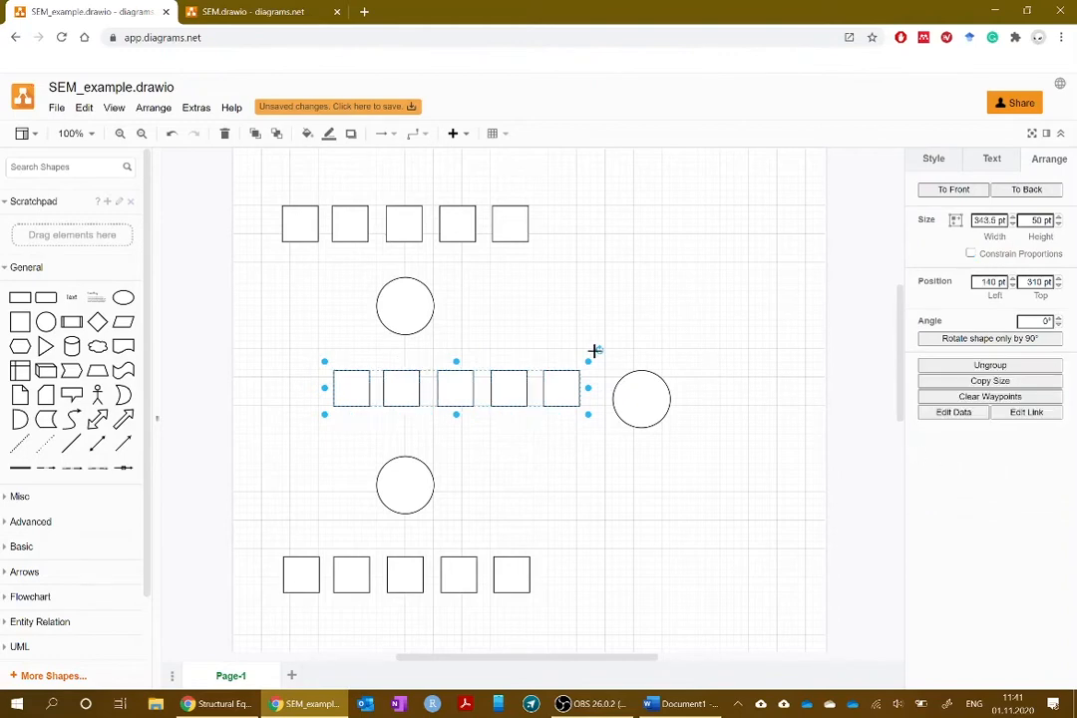
left_click_drag(600, 351, 438, 284)
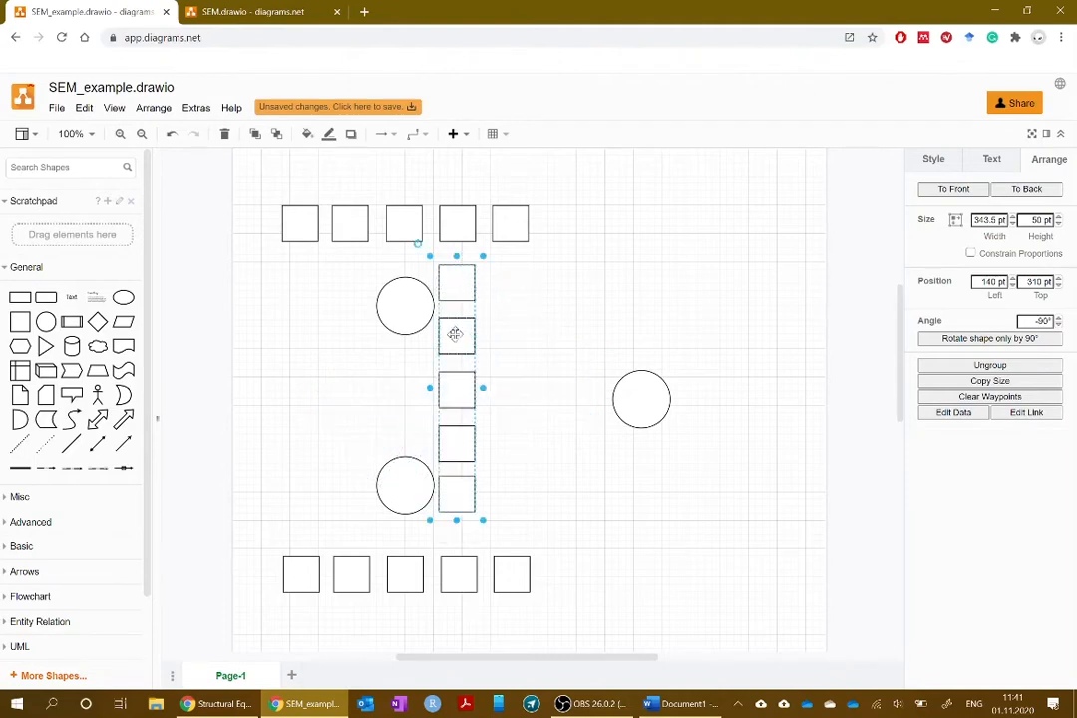
Step: Move the vertical column of five squares to the right side of the right-hand circle
left_click_drag(452, 339, 707, 345)
left_click(572, 476)
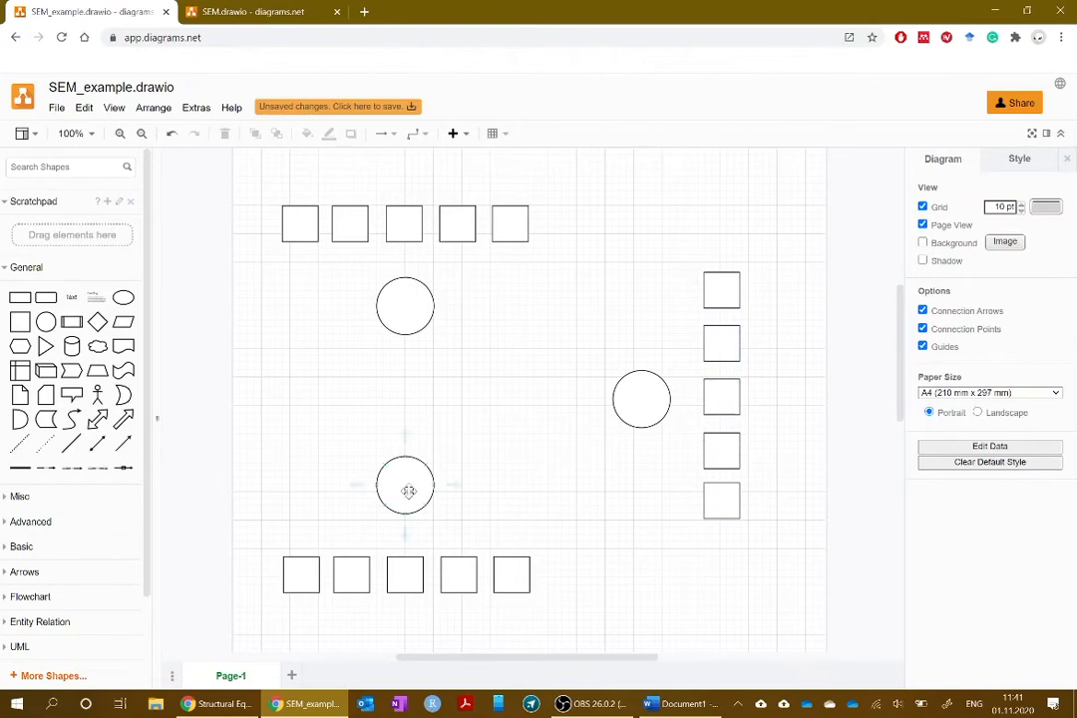
Step: Label the lower-left circle N, the upper-left circle C and the right-hand circle E
left_click(408, 490)
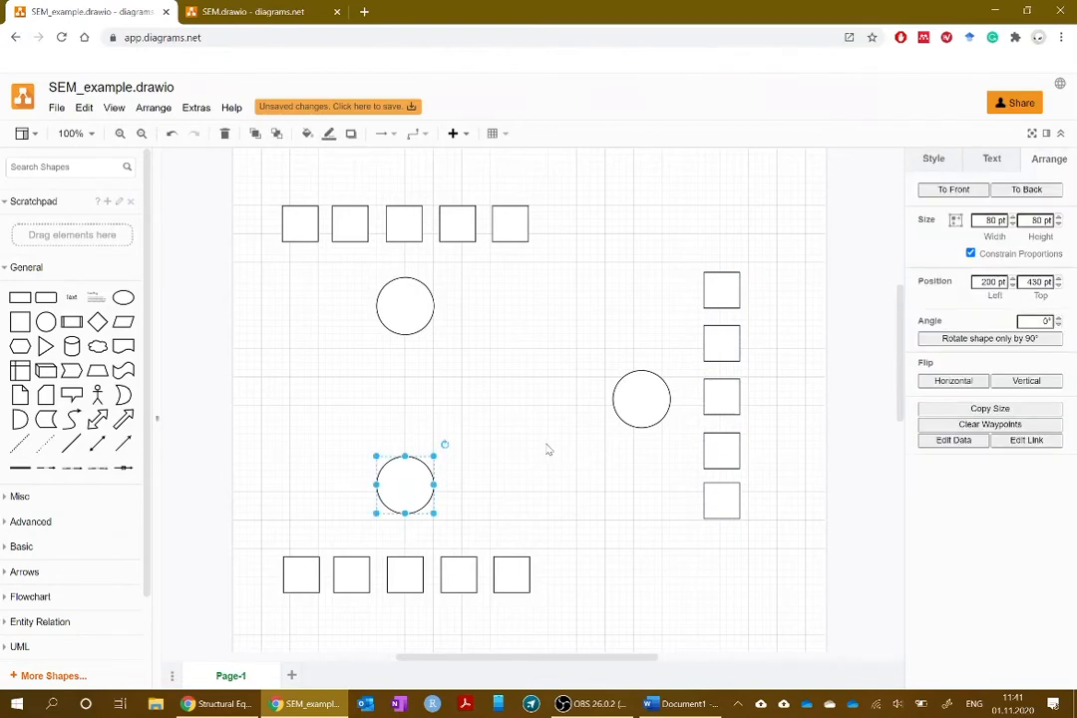
type("N")
left_click(409, 307)
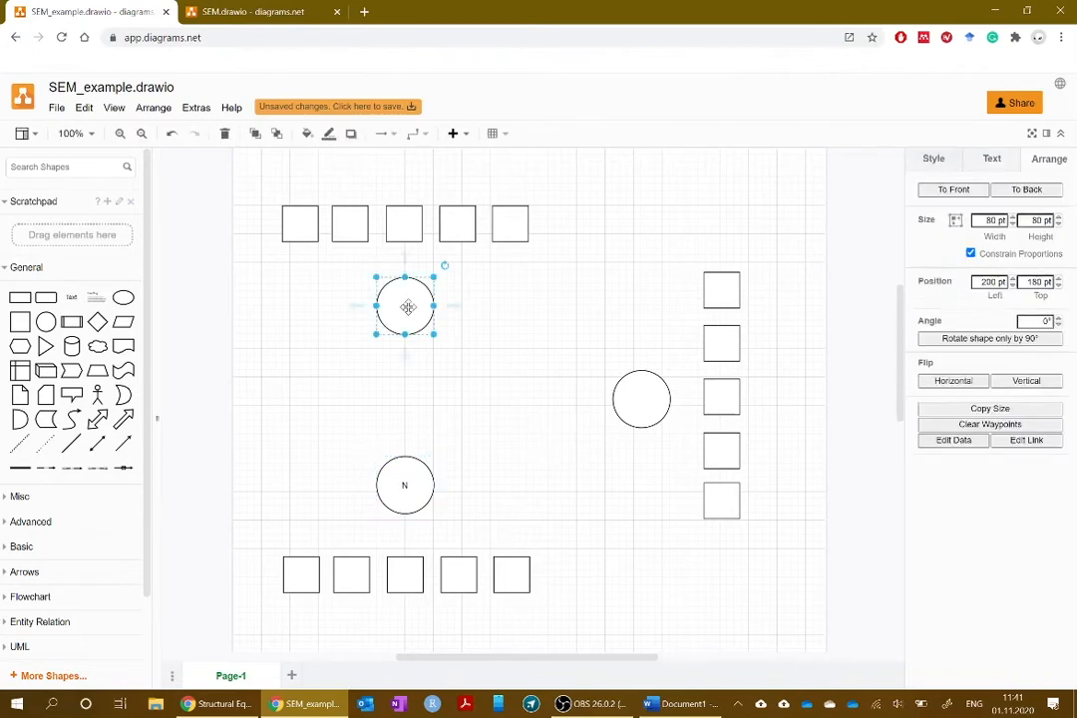
type("C")
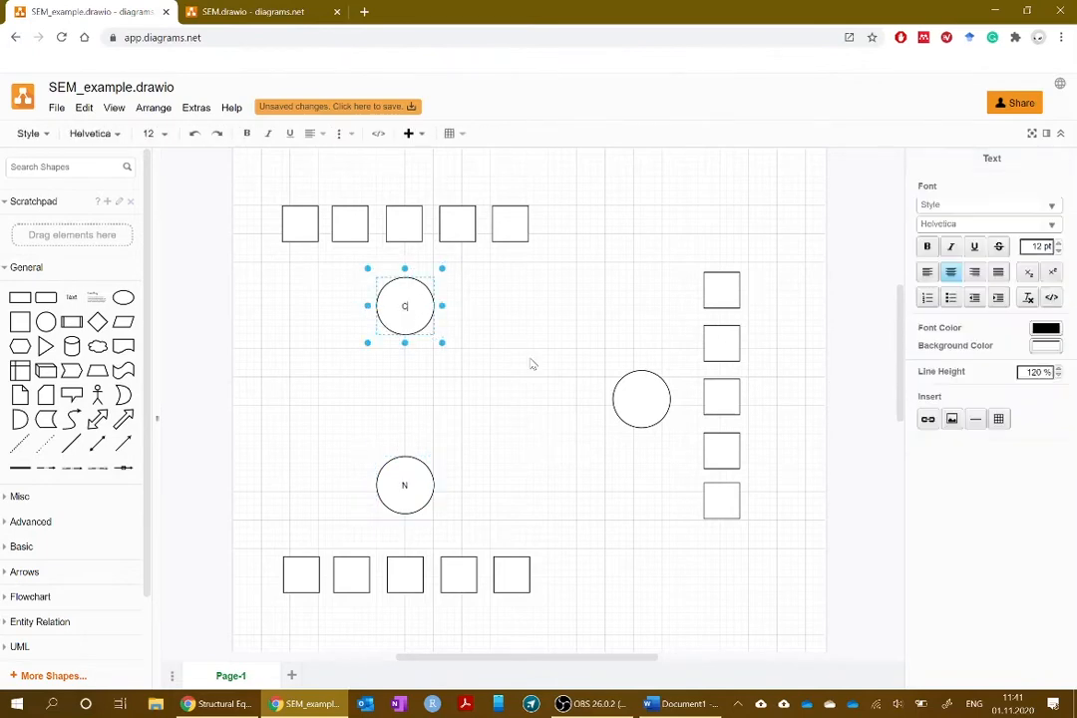
left_click(637, 403)
type("E")
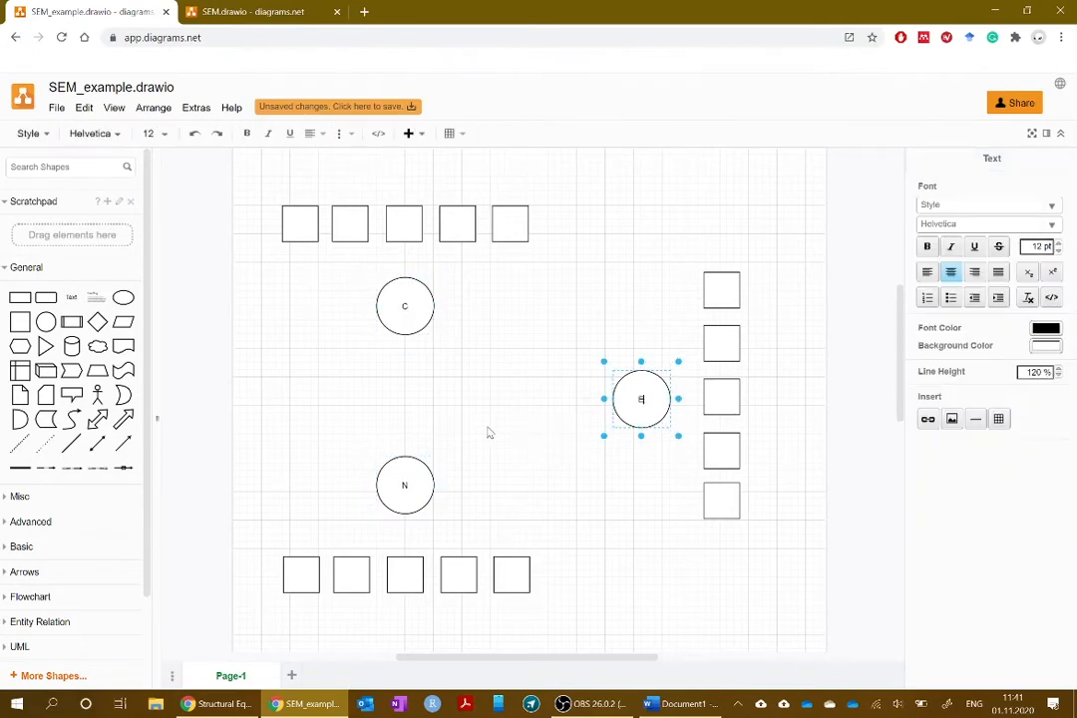
left_click(470, 432)
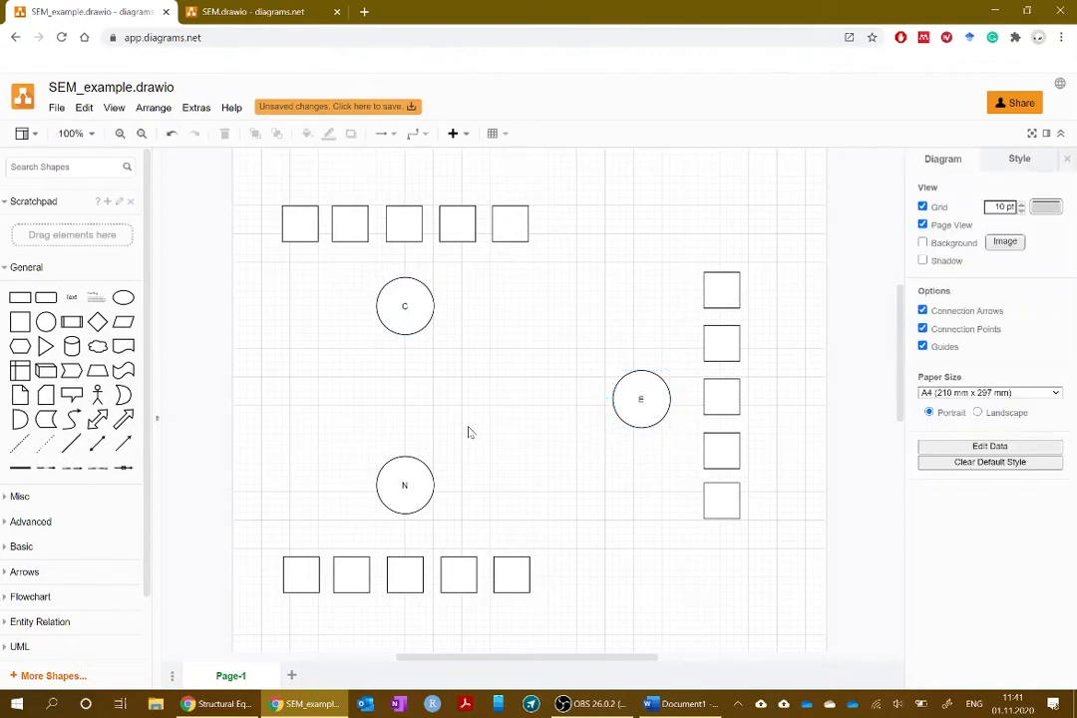
Step: Label the five squares below circle N from left to right as N1, N2, N3, N4 and N5
left_click(300, 572)
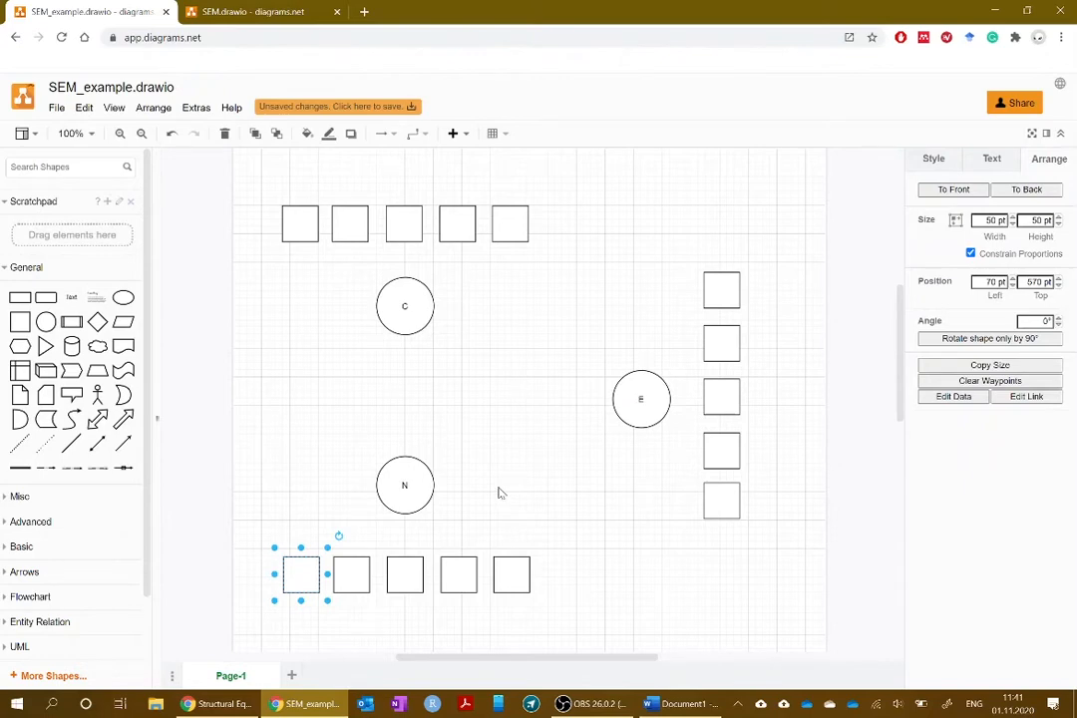
type("N1")
left_click(356, 577)
type("N")
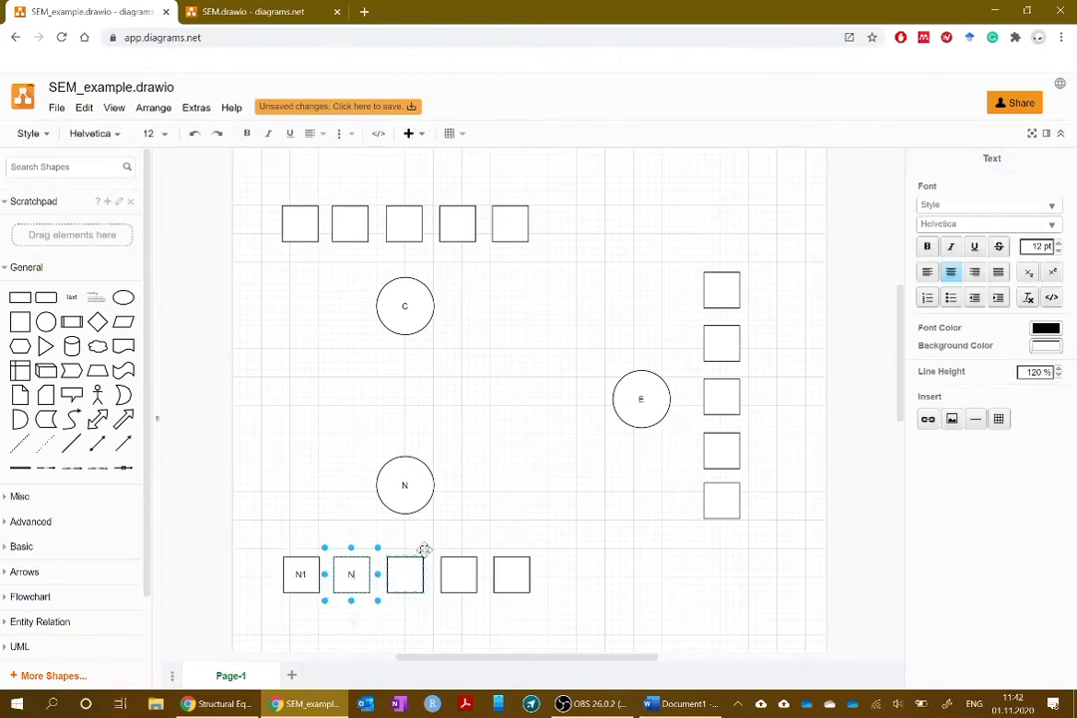
type("2")
left_click(409, 576)
type("N3")
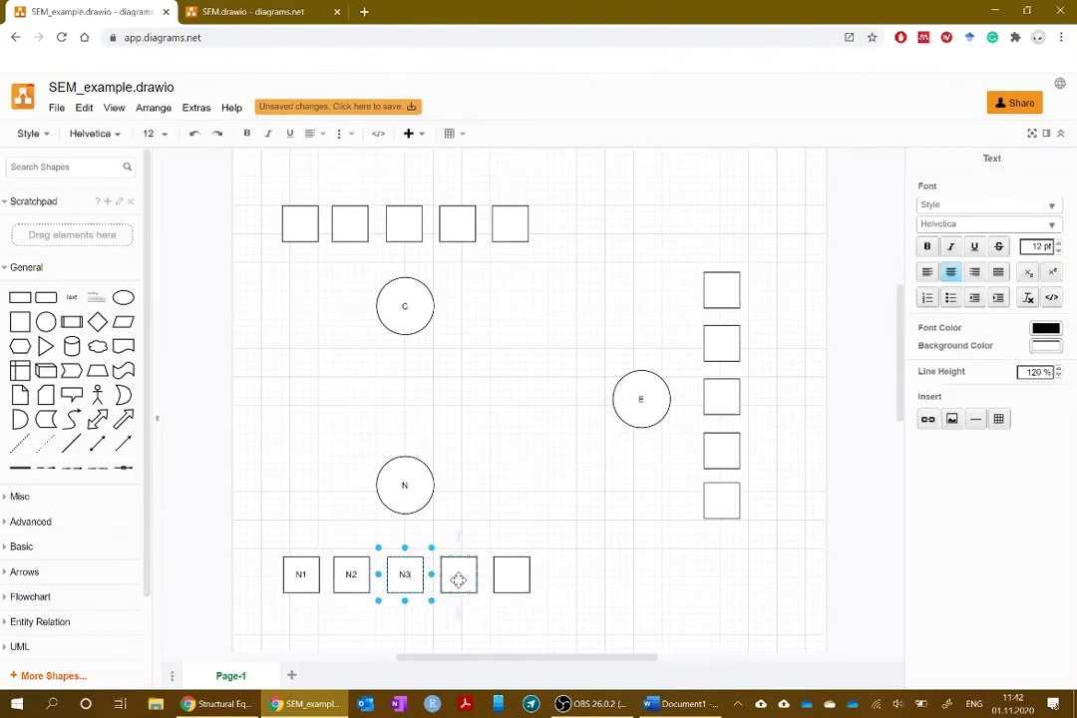
left_click(471, 576)
type("N4")
left_click(512, 570)
type("N5")
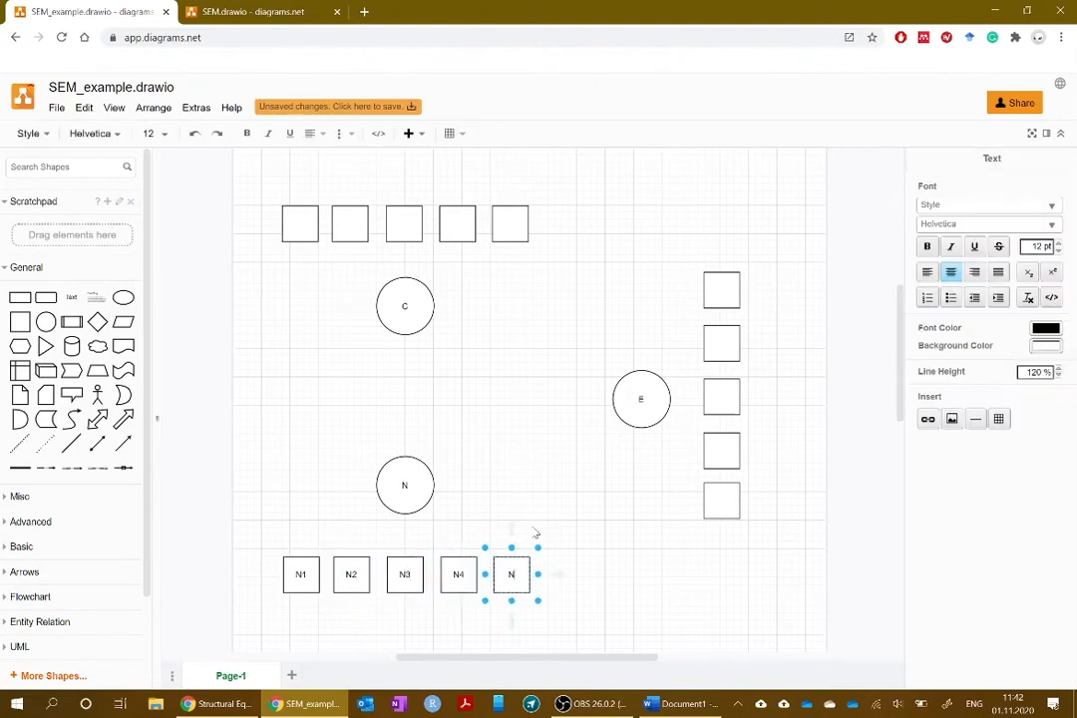
Step: Label the five squares above circle C from left to right as C1, C2, C3, C4 and C5
left_click(297, 231)
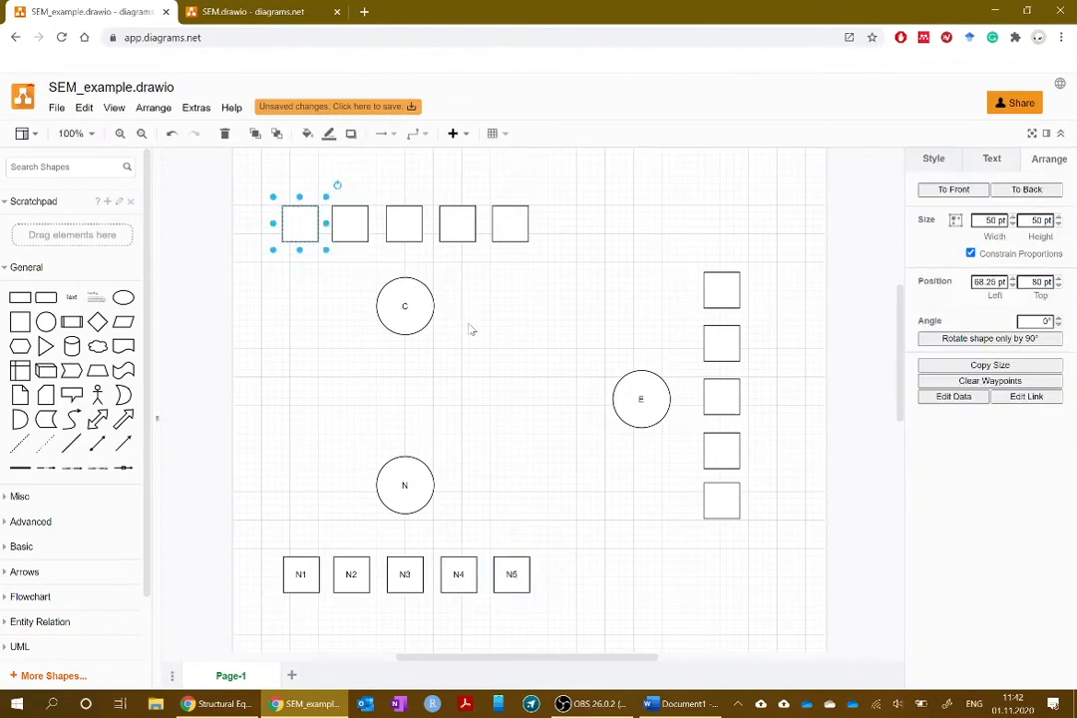
type("C1")
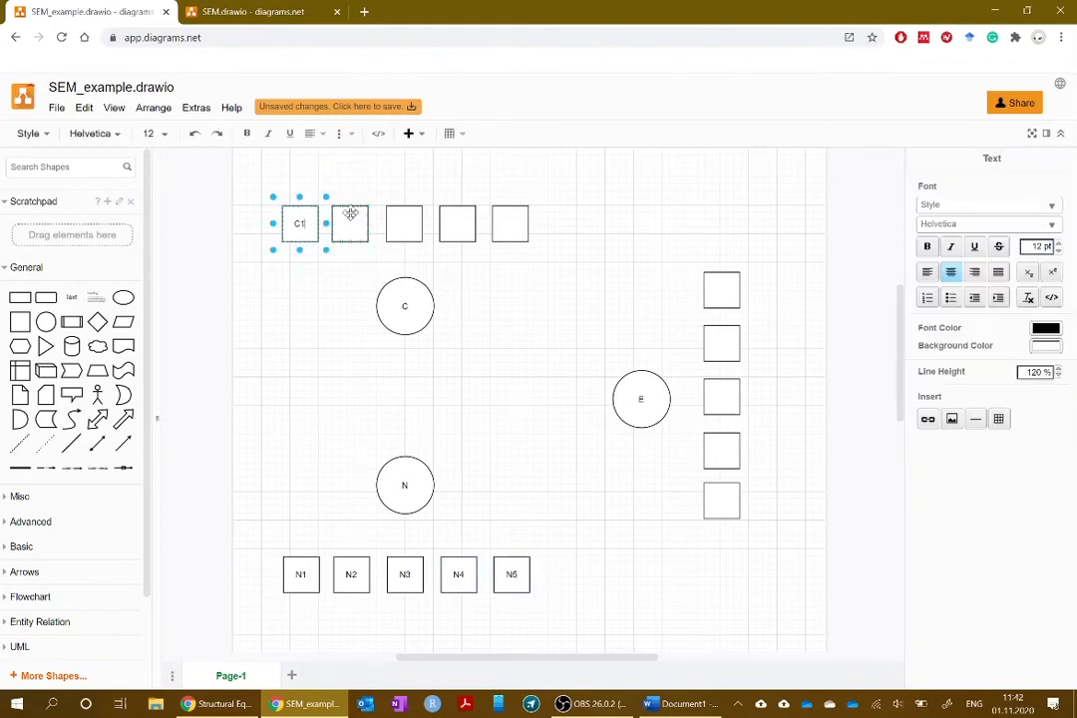
left_click(351, 224)
type("C2")
left_click(405, 223)
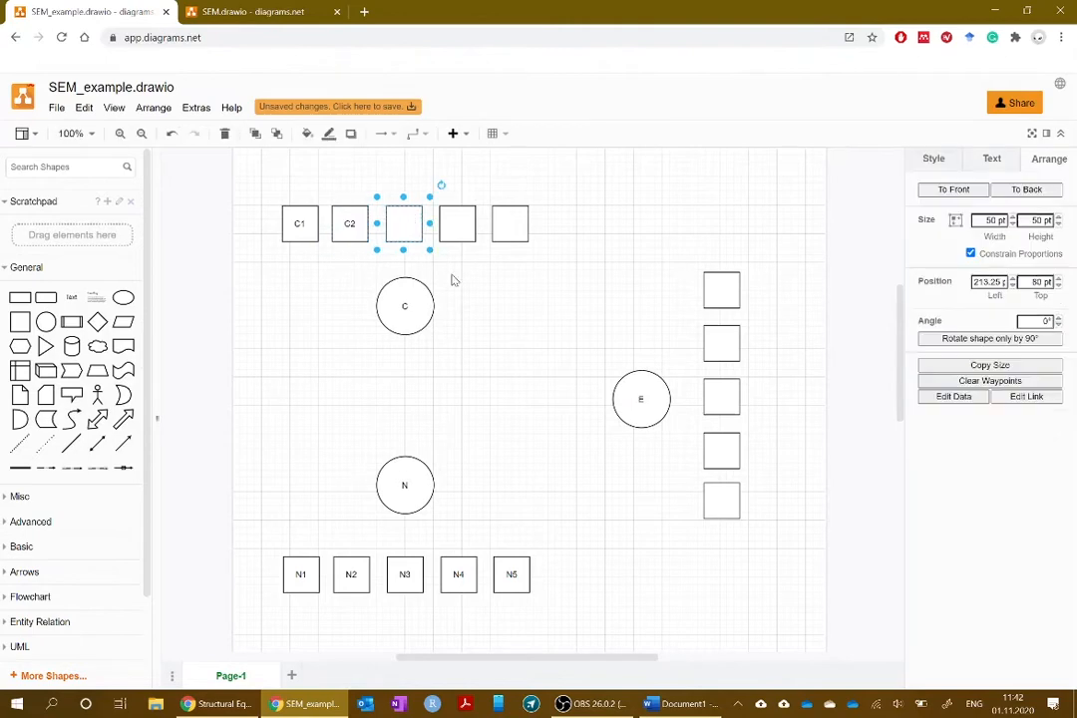
type("C3")
left_click(458, 228)
type("C4")
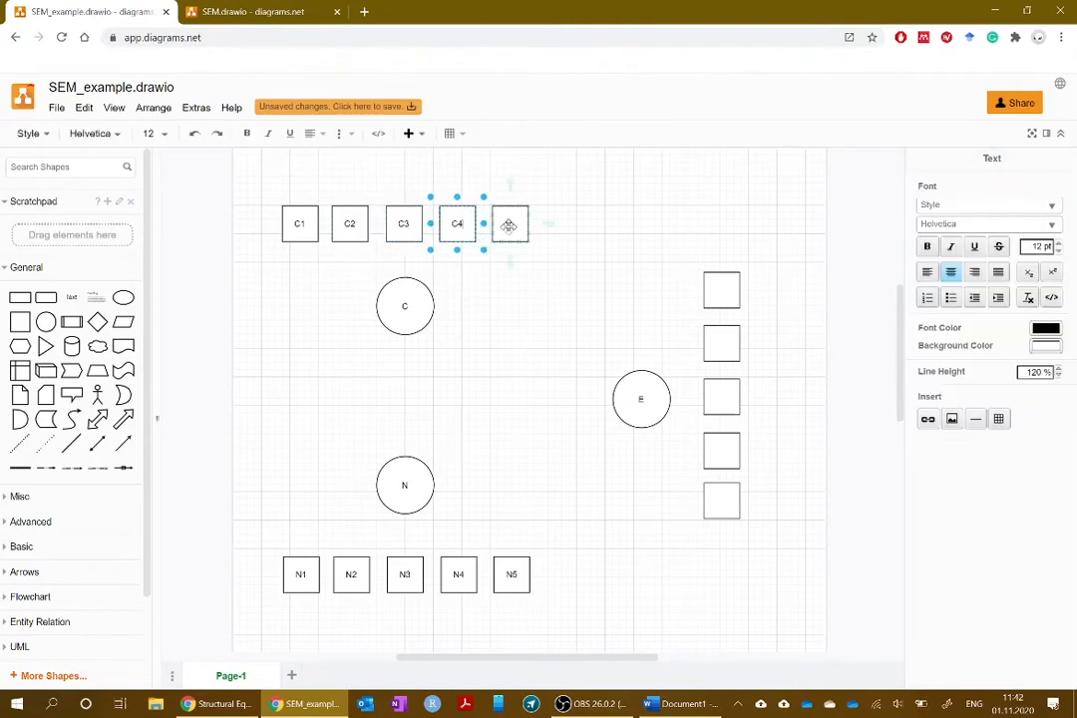
left_click(511, 227)
type("C5")
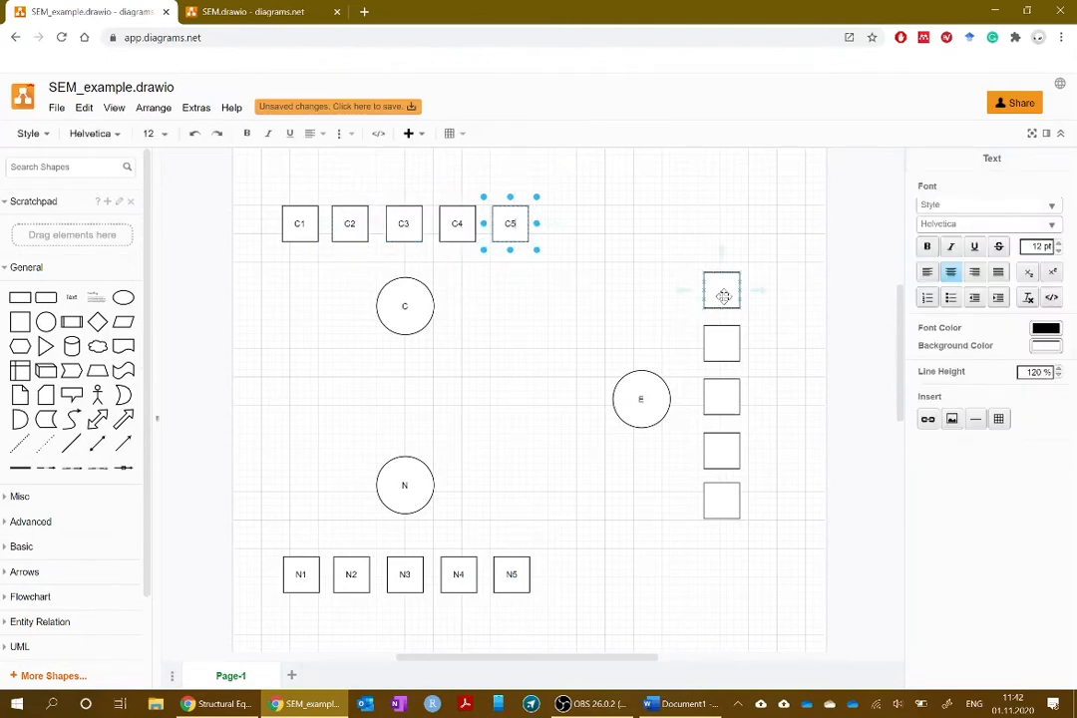
left_click(722, 296)
left_click(725, 389)
type("E1")
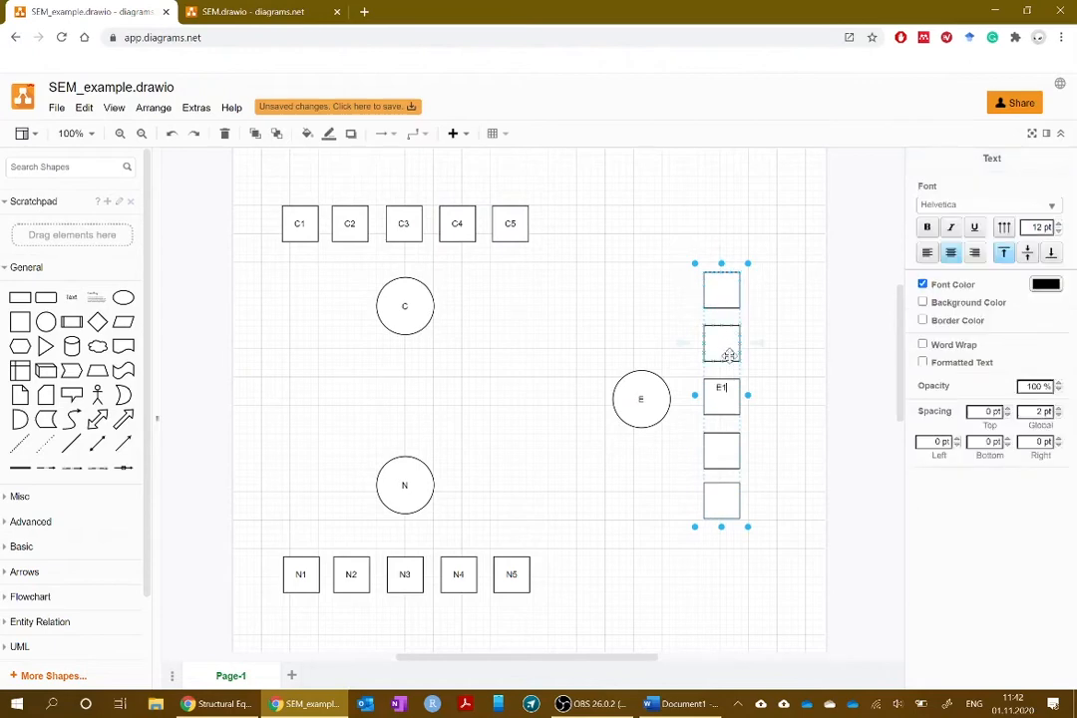
left_click(771, 298)
Step: Label the five squares beside circle E from top to bottom as E1, E2, E3, E4 and E5
left_click(720, 287)
left_click(726, 292)
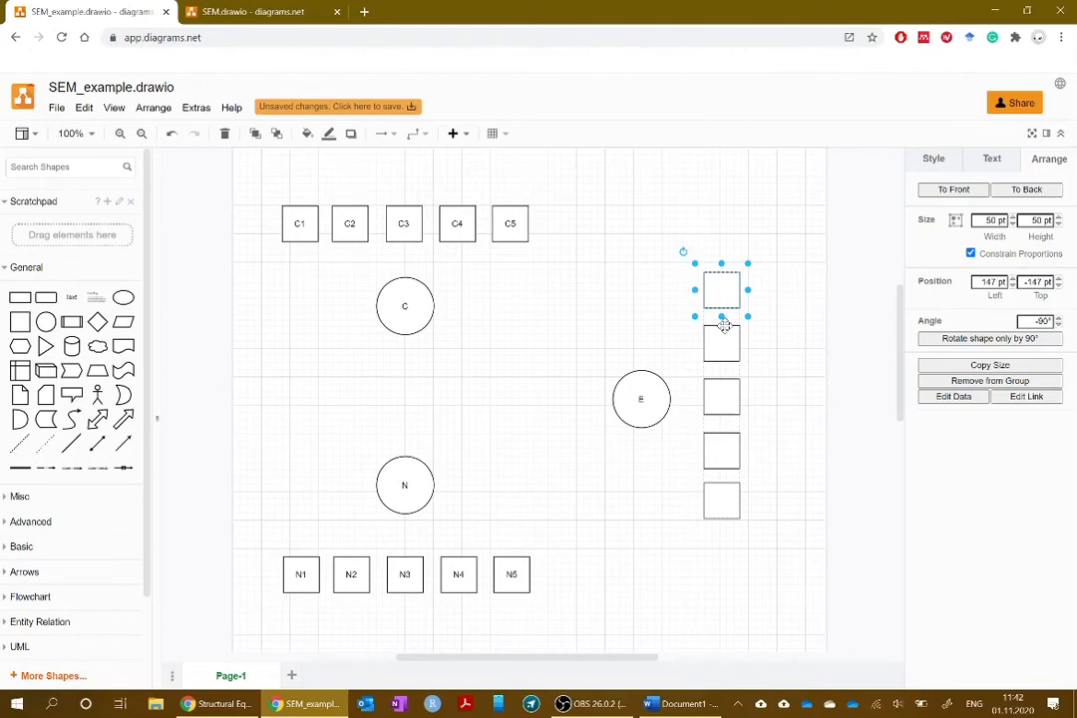
type("E1")
left_click(726, 343)
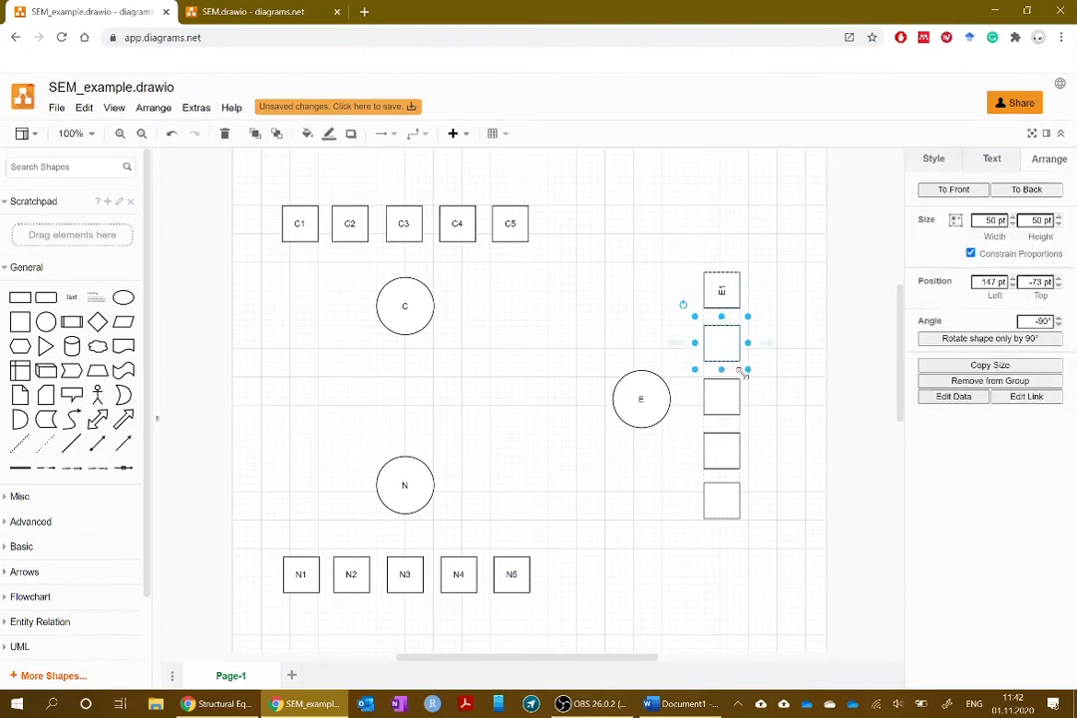
type("E2")
left_click(723, 397)
type("E3")
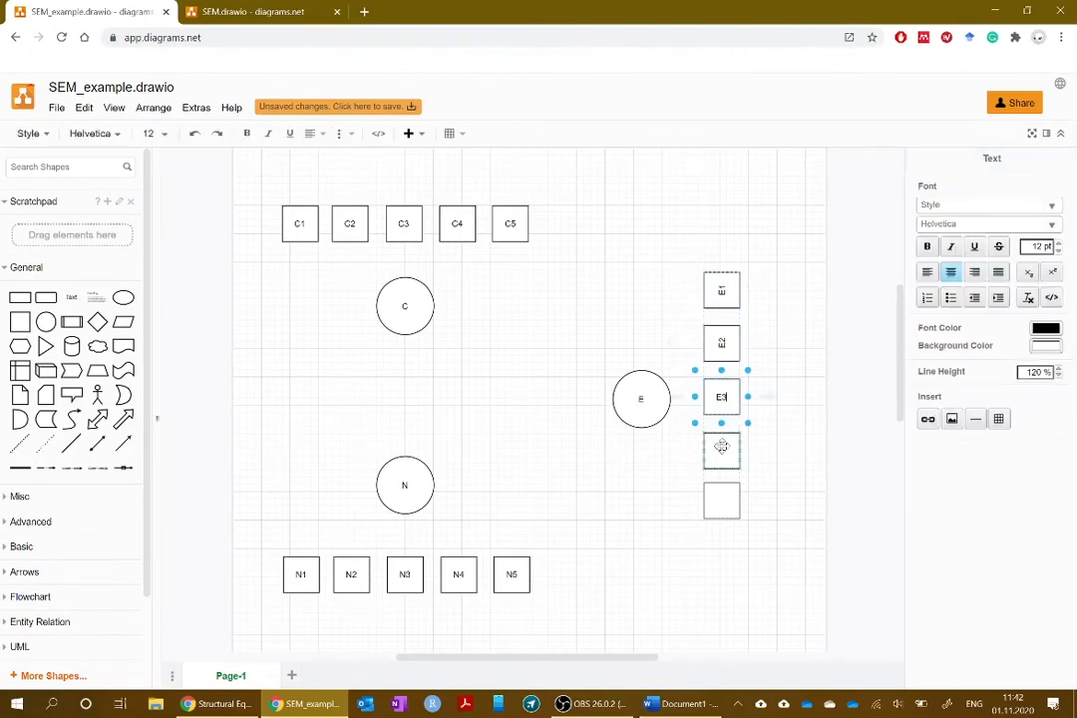
left_click(722, 448)
type("E4")
left_click(722, 498)
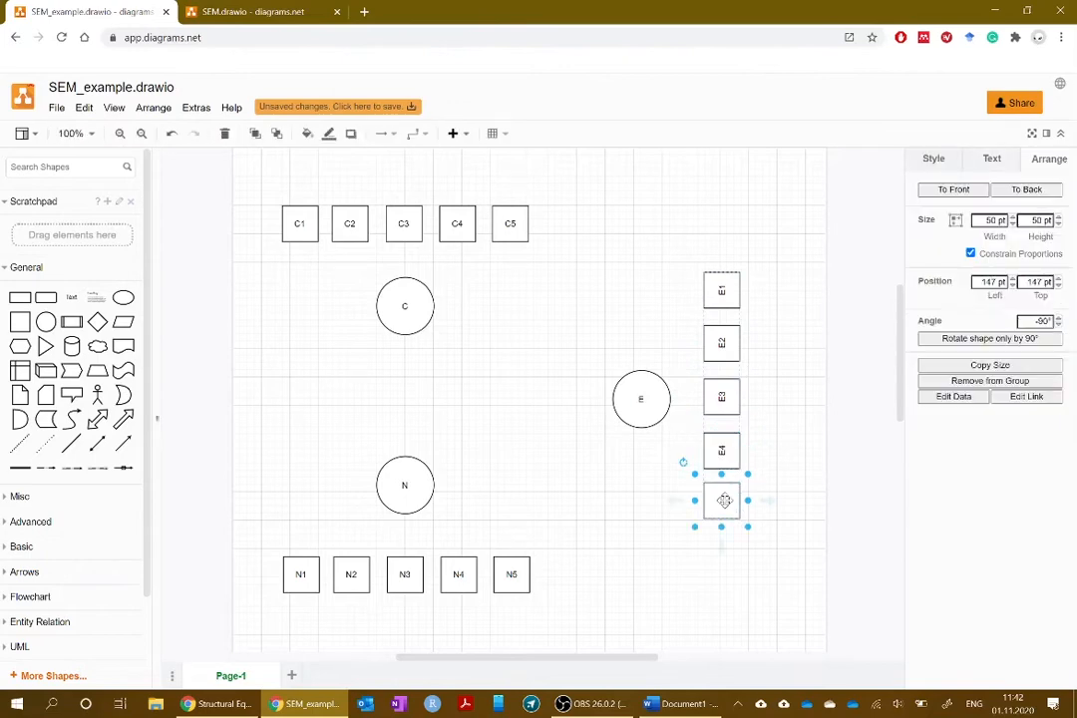
type("E5")
left_click(766, 439)
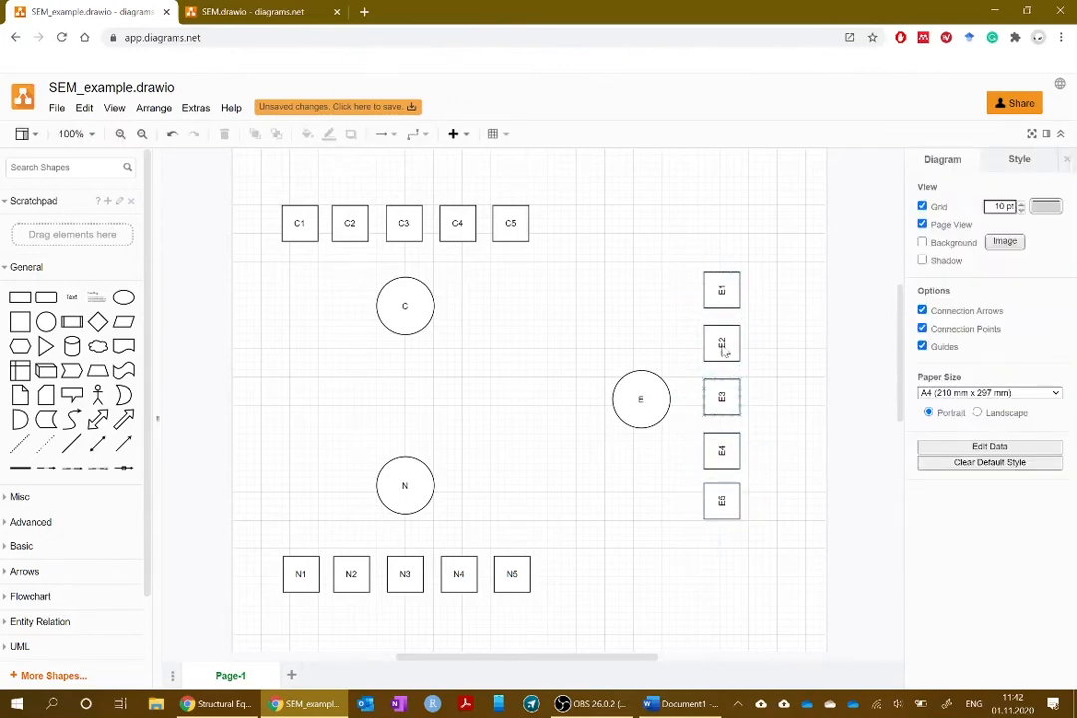
Step: Select the five E squares together and switch their label text to vertical orientation
left_click_drag(700, 236, 771, 561)
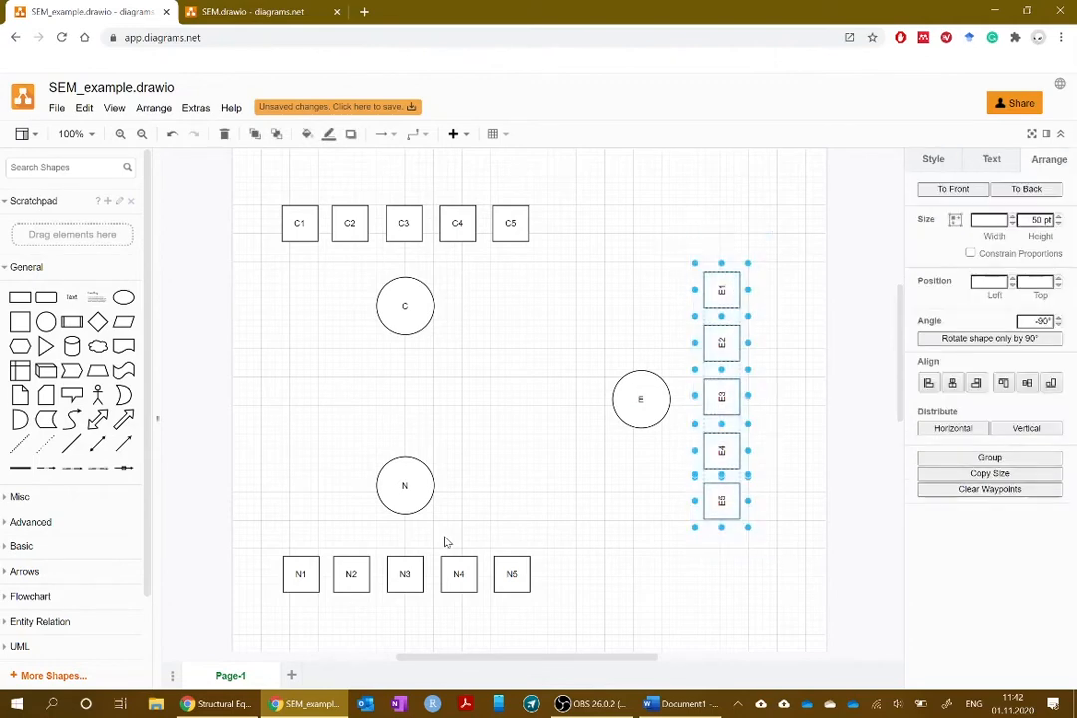
left_click(993, 160)
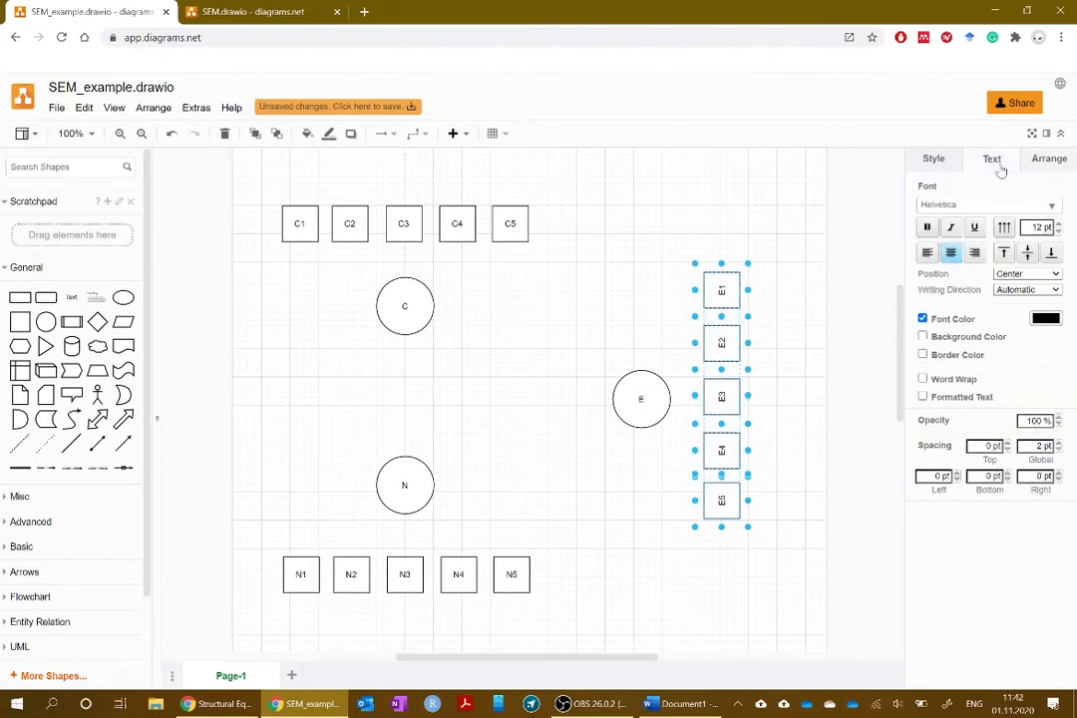
left_click(1009, 231)
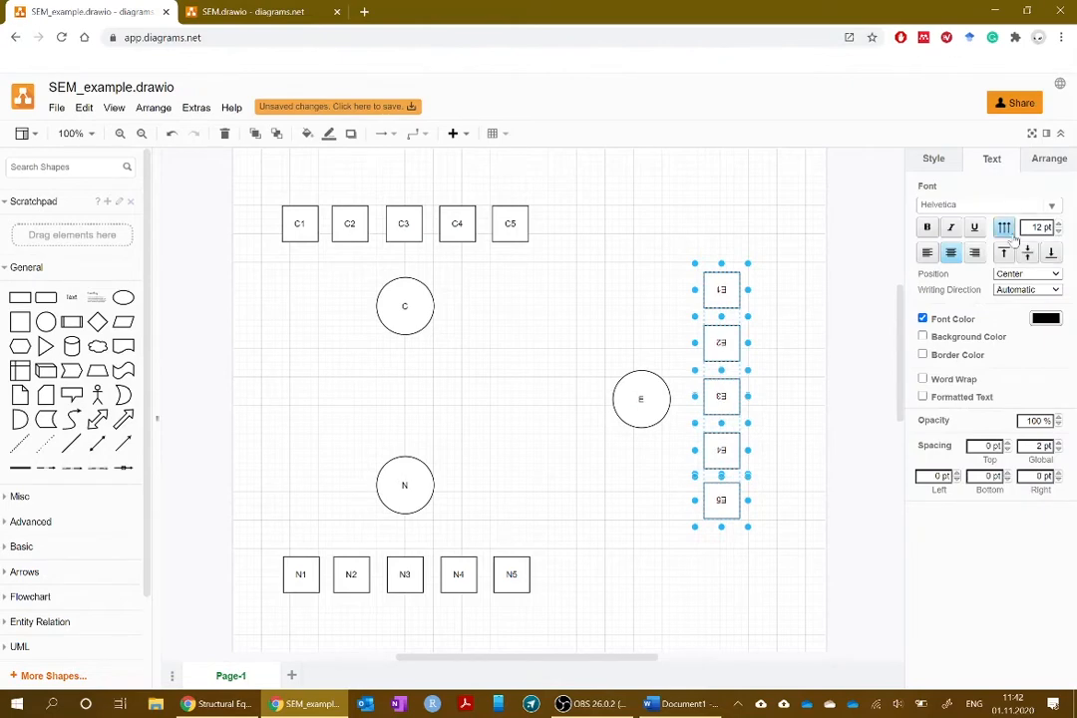
left_click(756, 216)
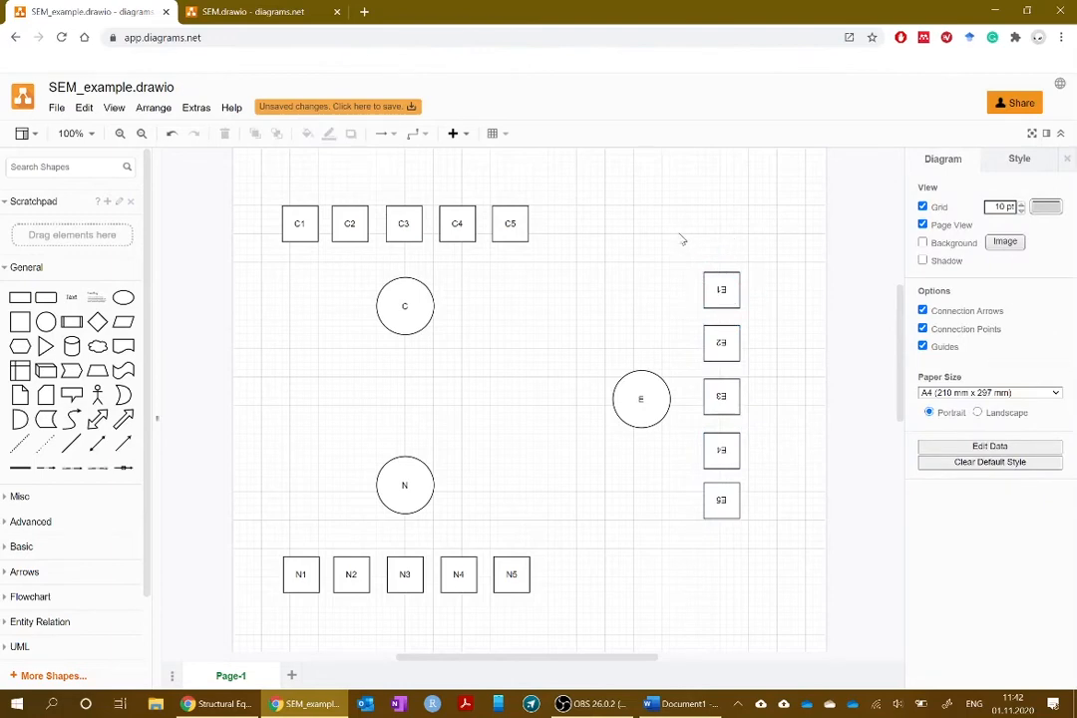
Step: Rotate the whole grouped column of E squares by half a turn so its labels read upright
left_click_drag(685, 245, 770, 581)
left_click(667, 567)
left_click(731, 388)
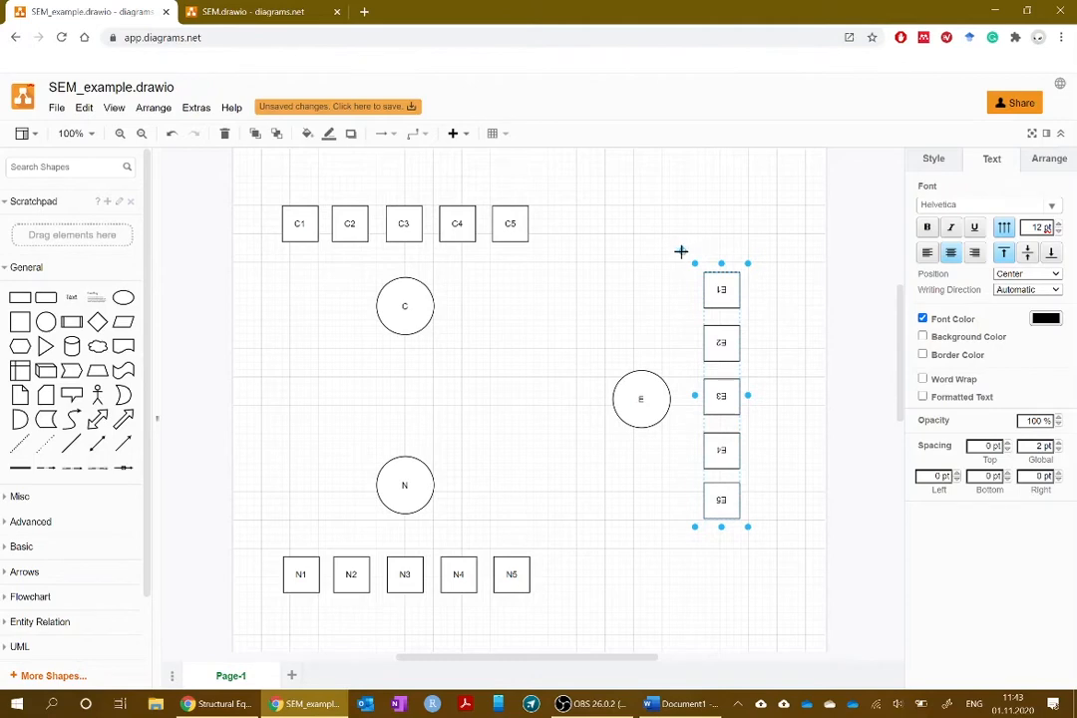
left_click_drag(681, 252, 753, 510)
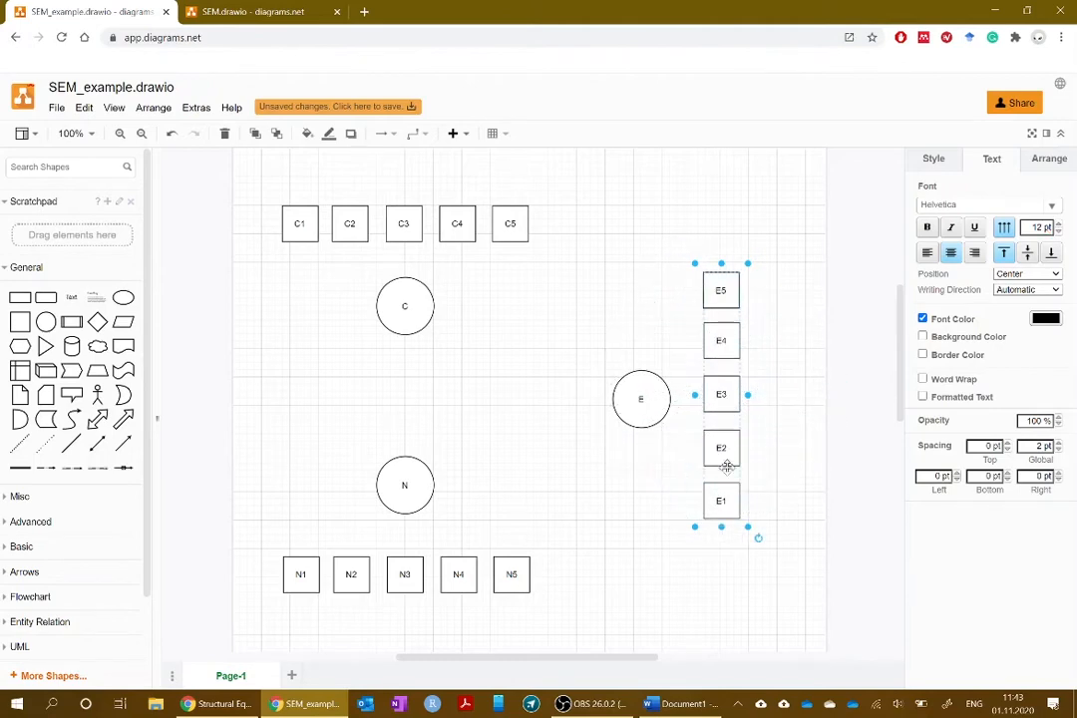
left_click(596, 488)
Step: Check the arrows in the finished reference diagram SEM.drawio and return to SEM_example.drawio
scroll(596, 488, "down", 1)
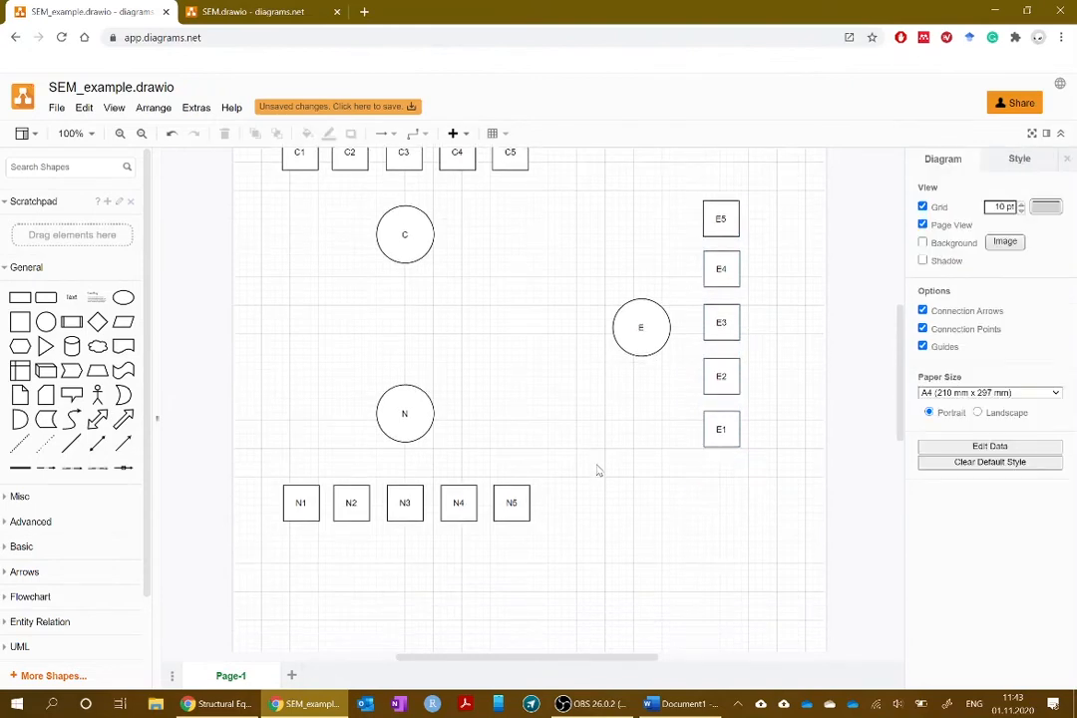
scroll(597, 470, "up", 1)
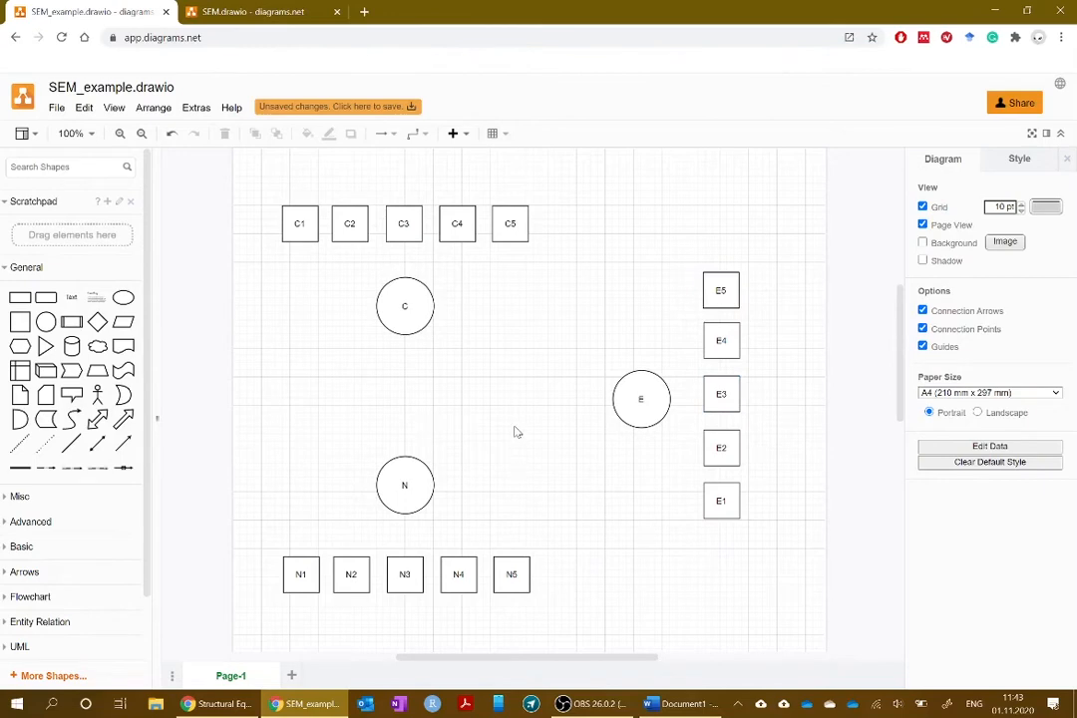
scroll(482, 429, "down", 1)
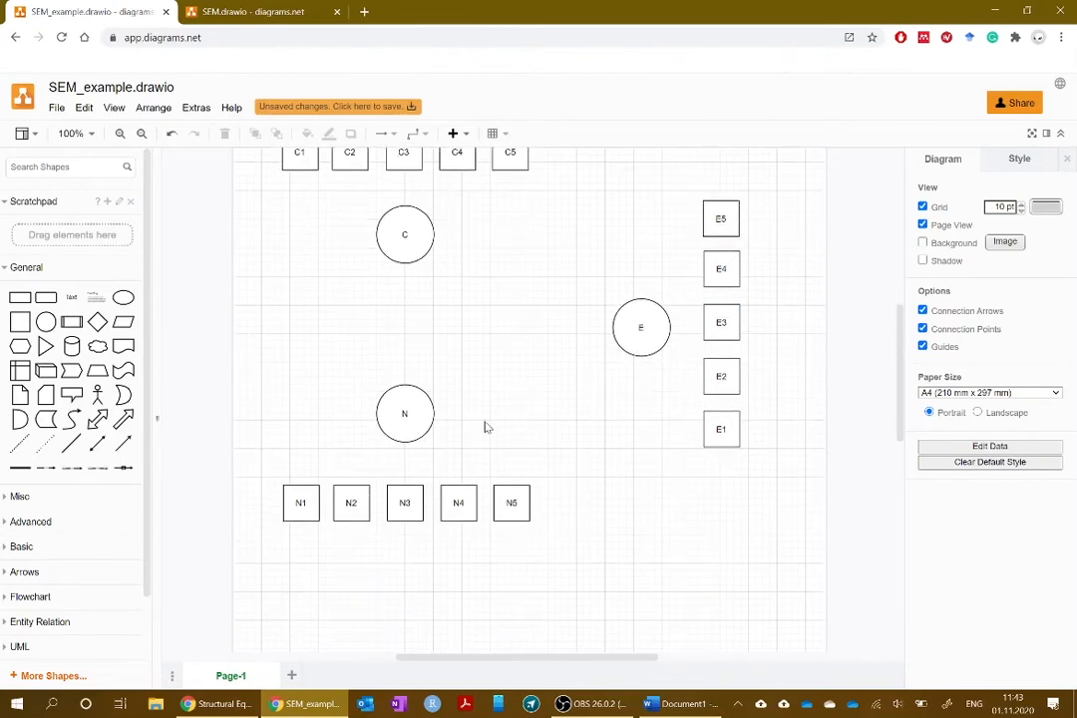
scroll(486, 427, "up", 2)
scroll(482, 423, "down", 1)
left_click(267, 13)
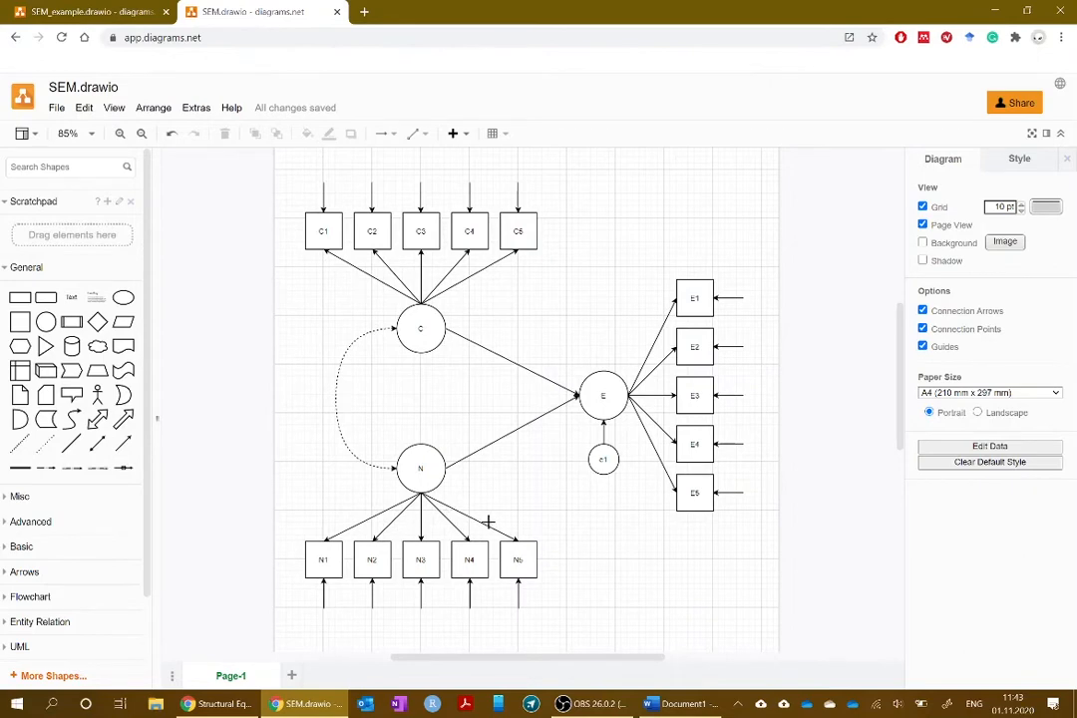
left_click(84, 13)
Step: Draw a connector arrow from the bottom point of circle N to the top of square N1
scroll(289, 294, "down", 1)
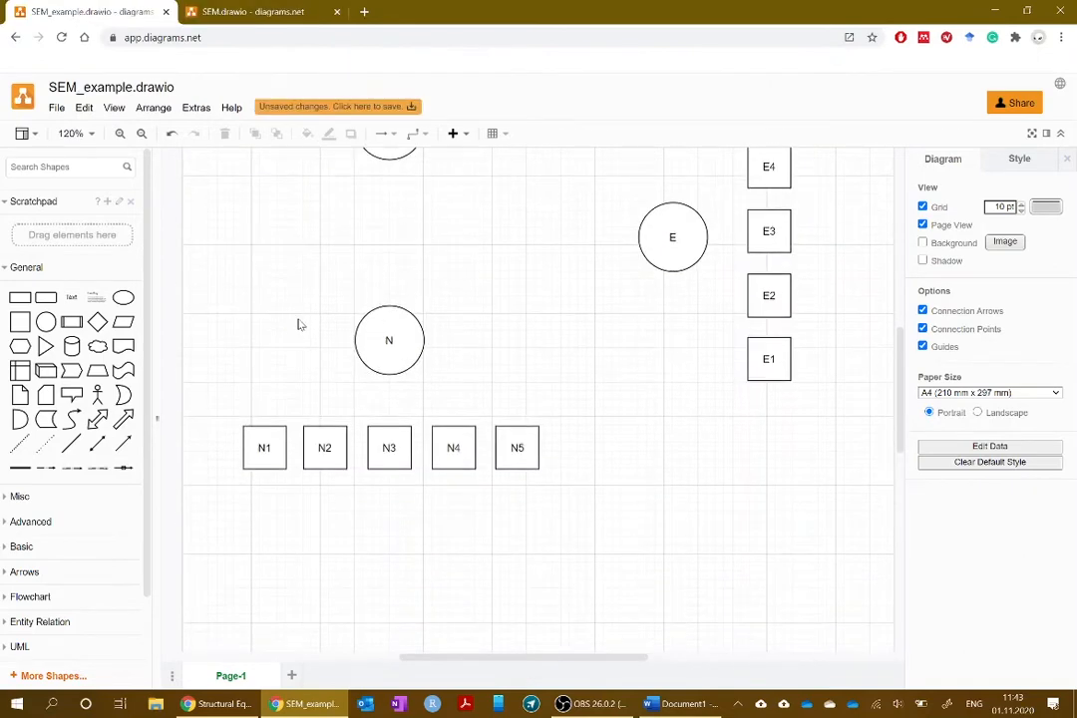
left_click_drag(539, 656, 509, 660)
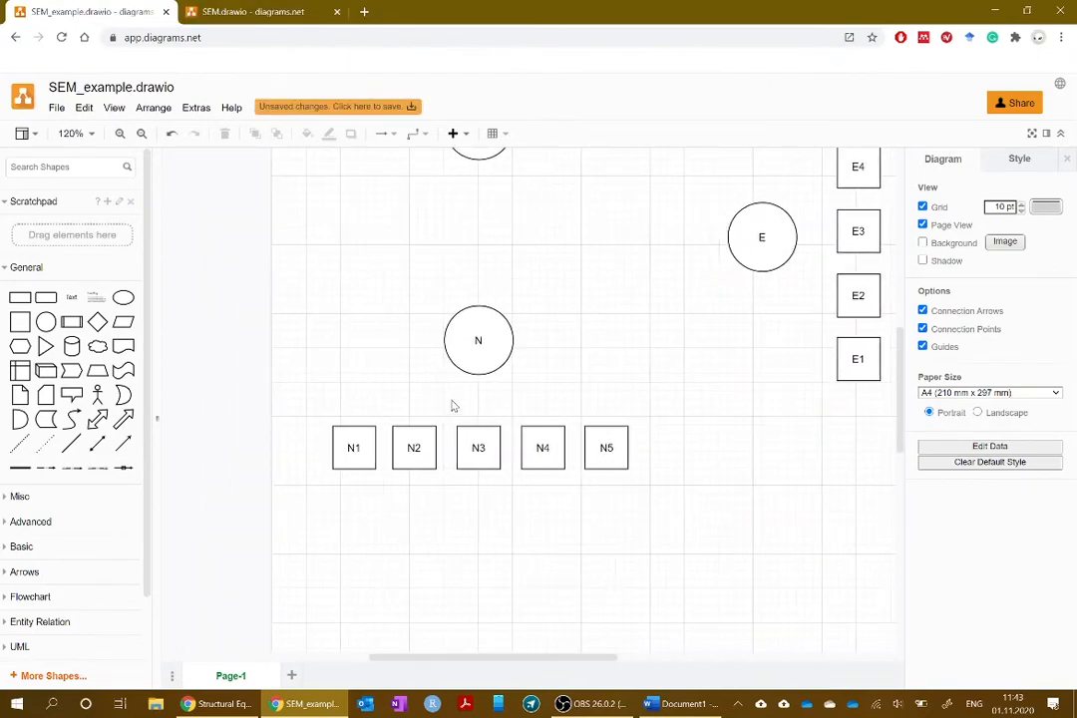
scroll(450, 407, "up", 3)
scroll(451, 409, "down", 1)
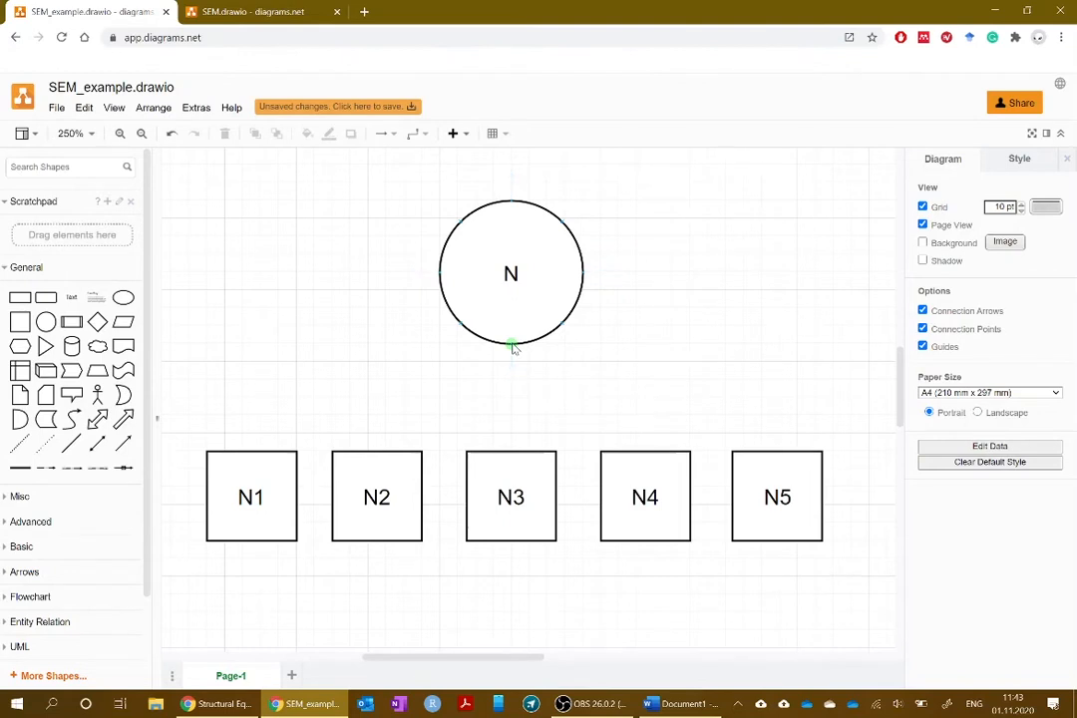
left_click_drag(507, 353, 251, 449)
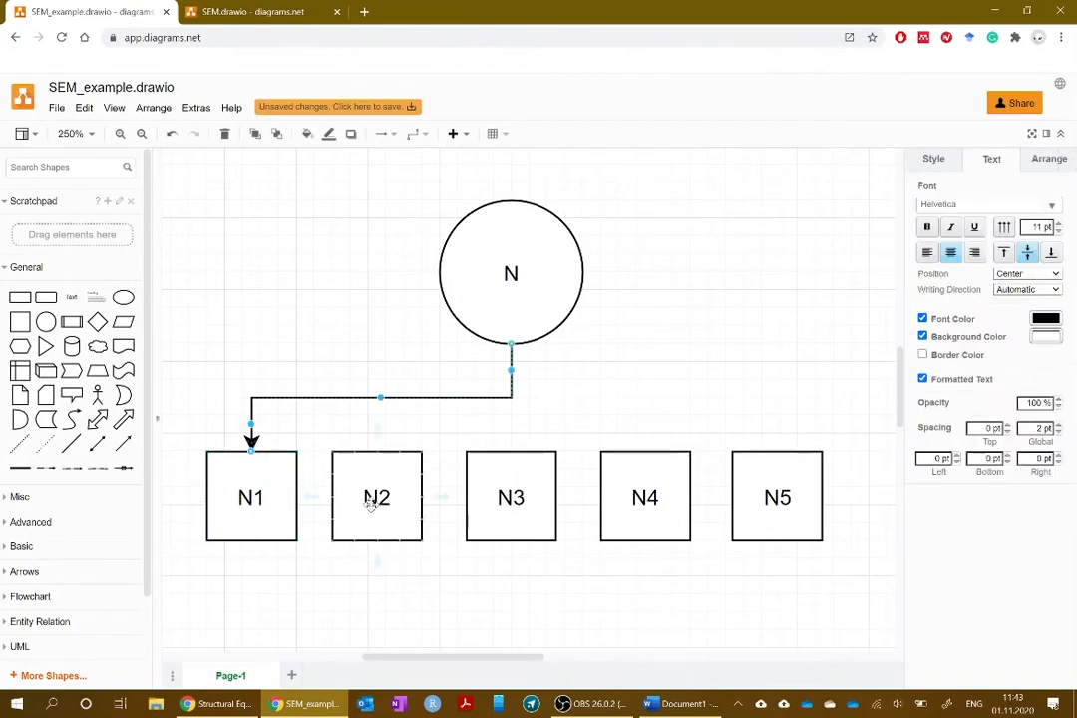
Step: Change the connector between circle N and square N1 to a straight line style
left_click(930, 162)
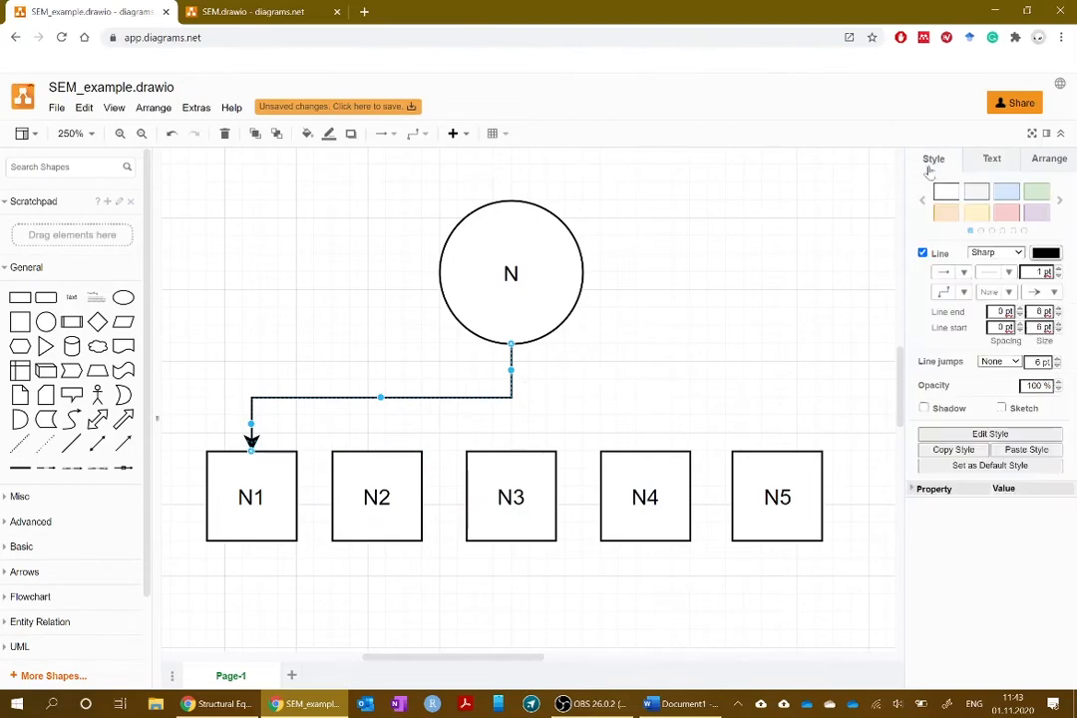
left_click(962, 293)
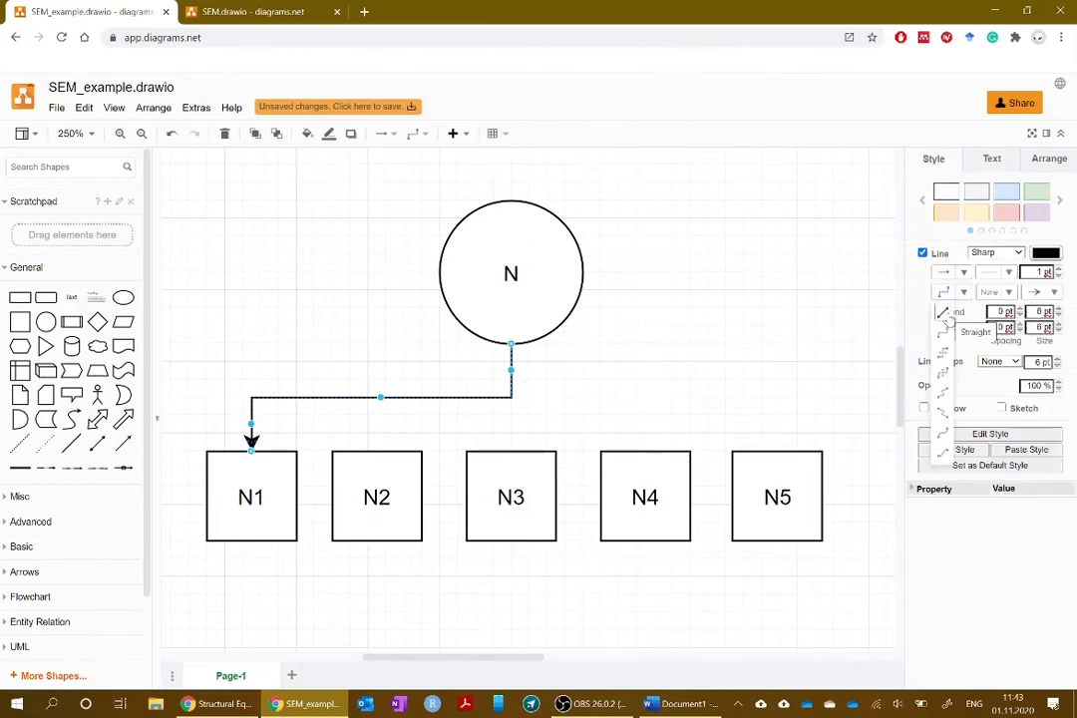
left_click(944, 315)
left_click(684, 342)
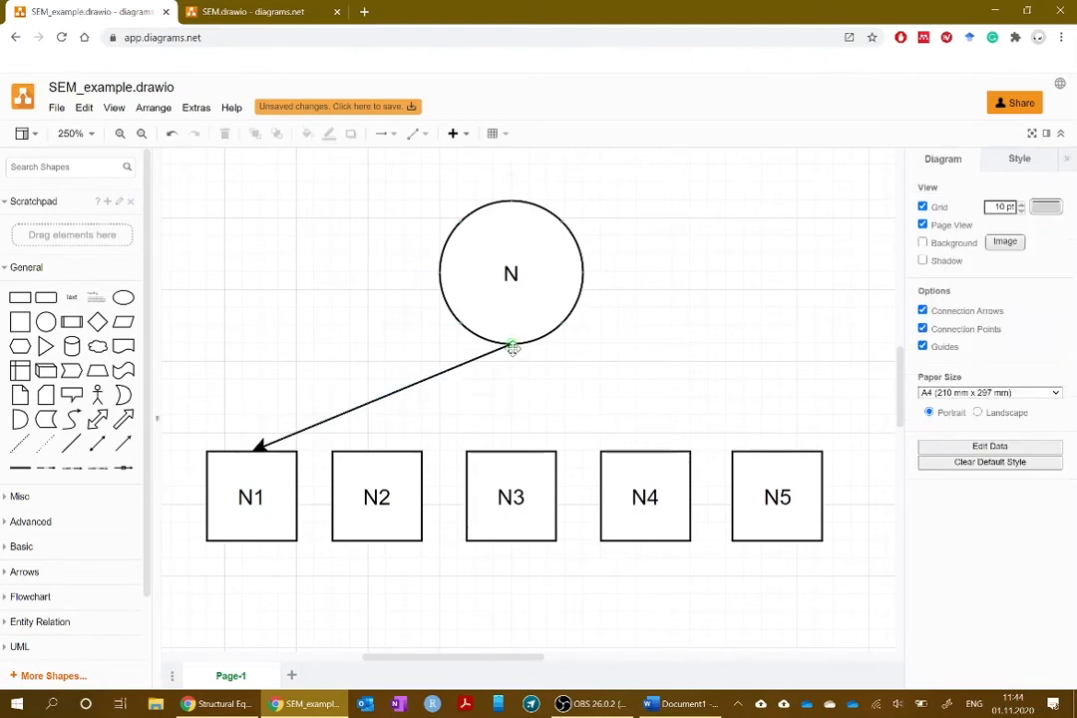
Step: Draw straight arrows from the bottom point of circle N to the top centres of squares N2, N3, N4 and N5
left_click_drag(511, 348, 382, 449)
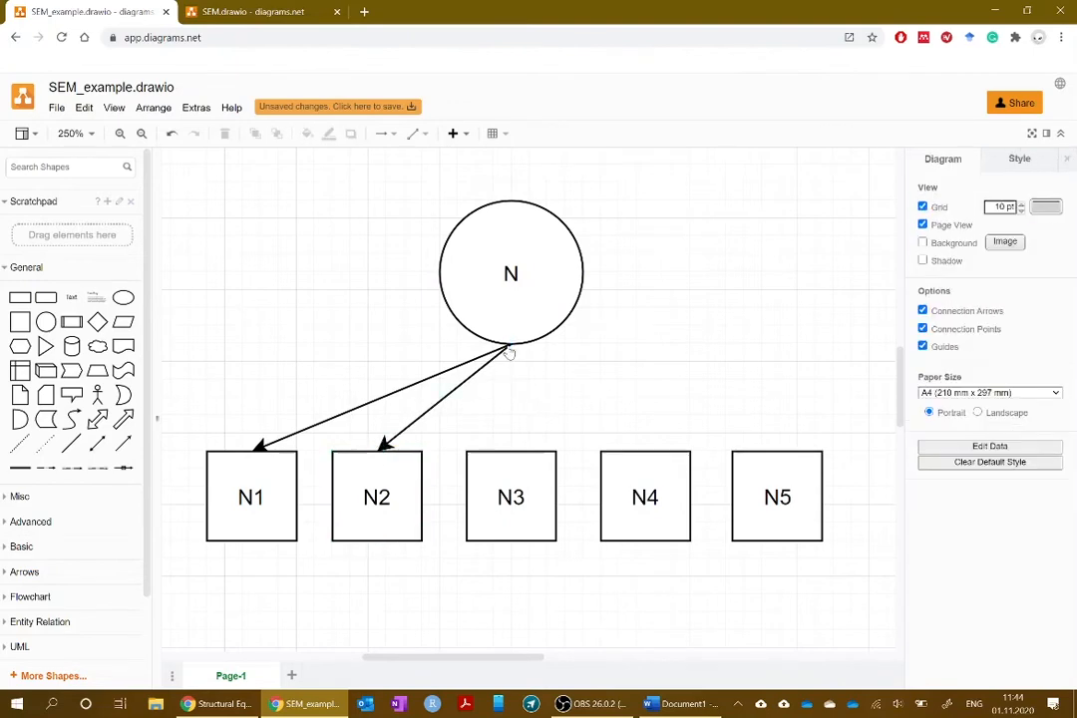
left_click_drag(511, 342, 513, 444)
left_click_drag(512, 345, 639, 448)
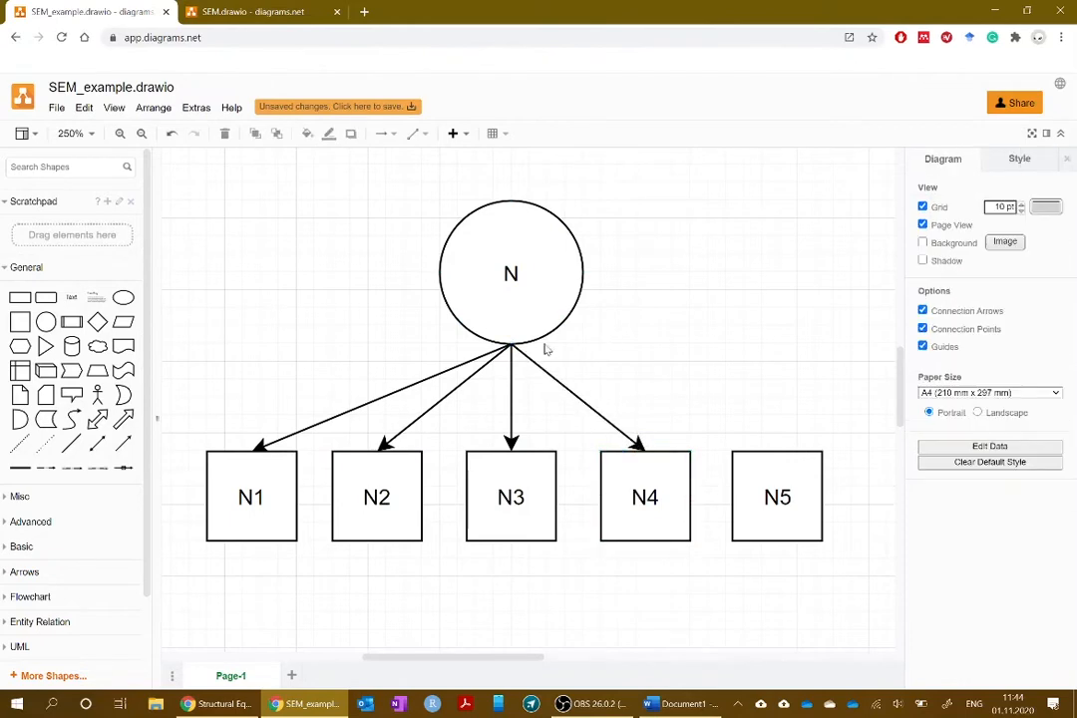
left_click_drag(511, 344, 777, 452)
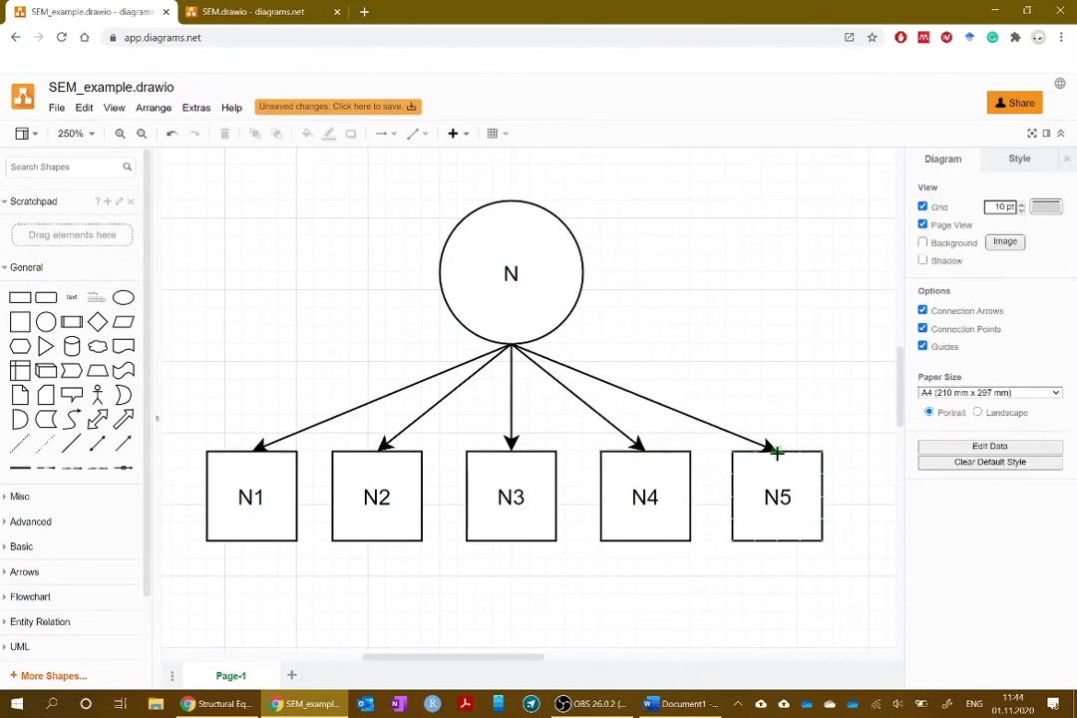
Step: Draw straight arrows from the top point of circle C to the bottom centres of squares C1, C2 and C3
scroll(658, 324, "down", 2)
scroll(634, 348, "up", 5)
scroll(593, 365, "right", 3)
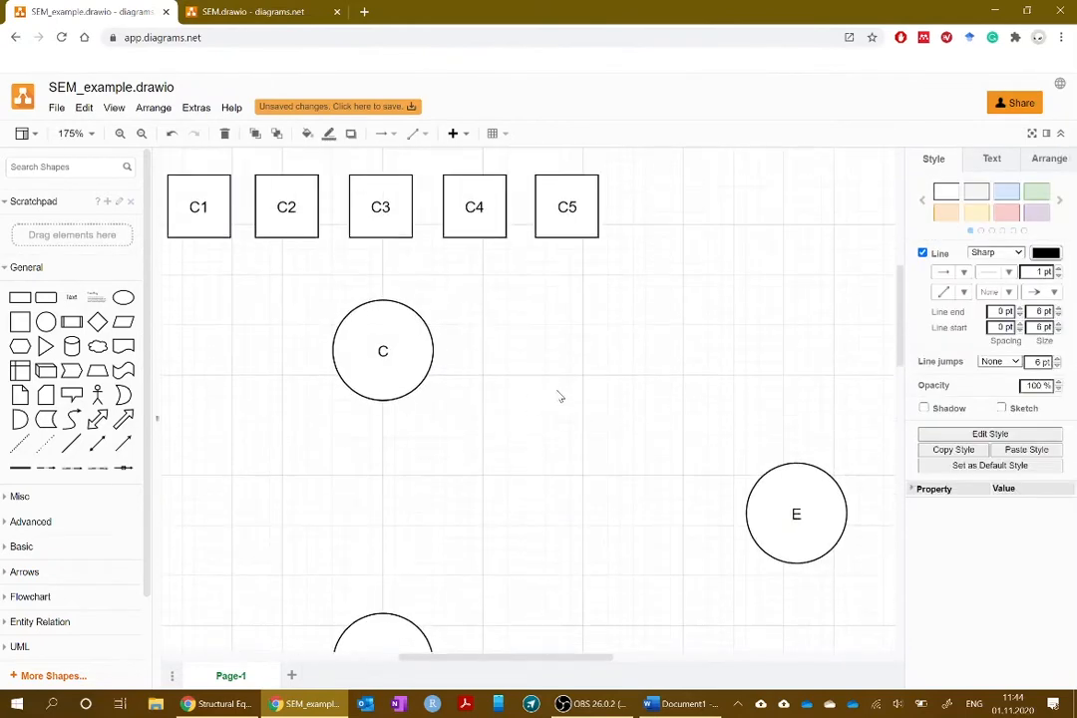
scroll(446, 399, "up", 3)
left_click(299, 429)
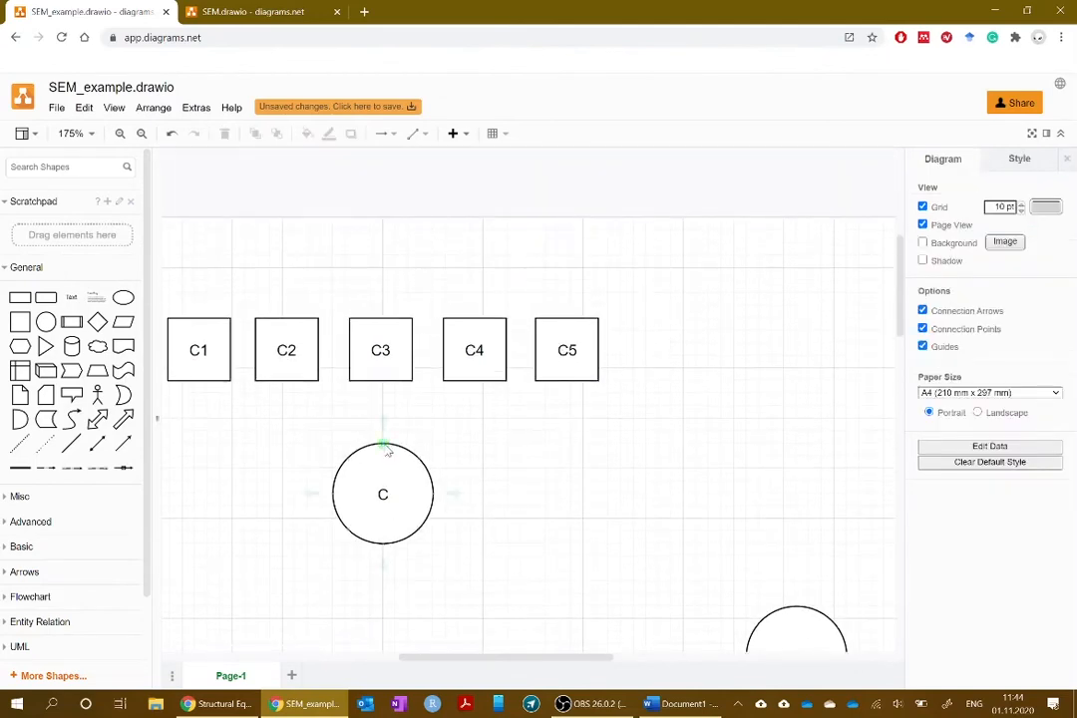
left_click_drag(383, 445, 201, 382)
left_click_drag(383, 443, 290, 385)
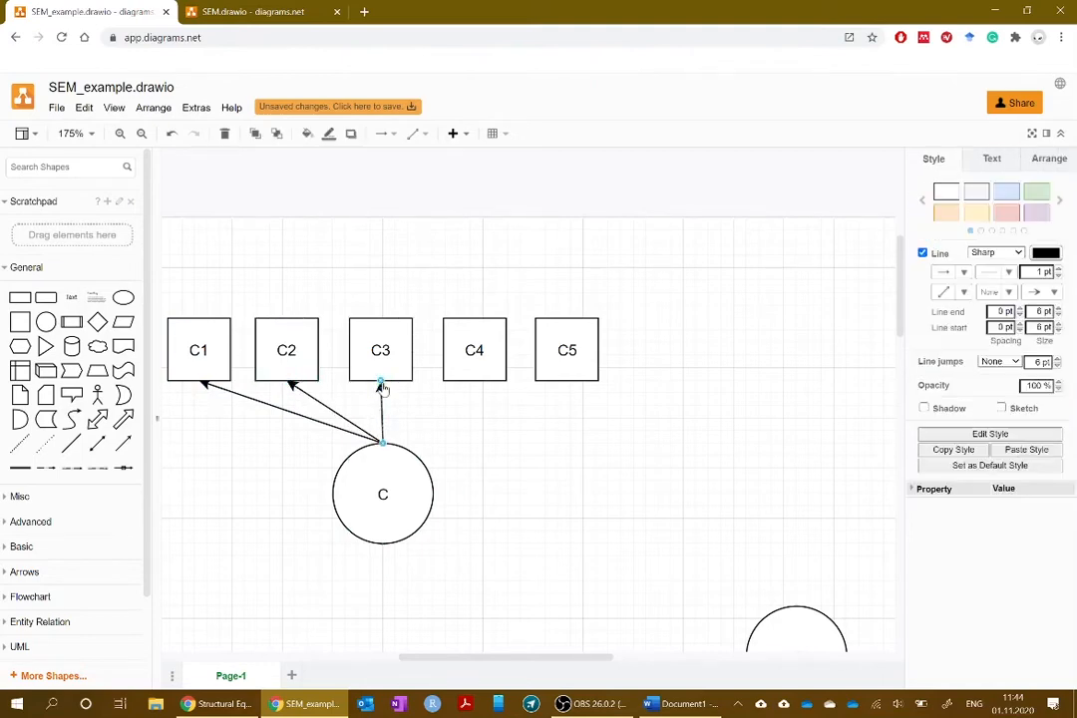
left_click(414, 414)
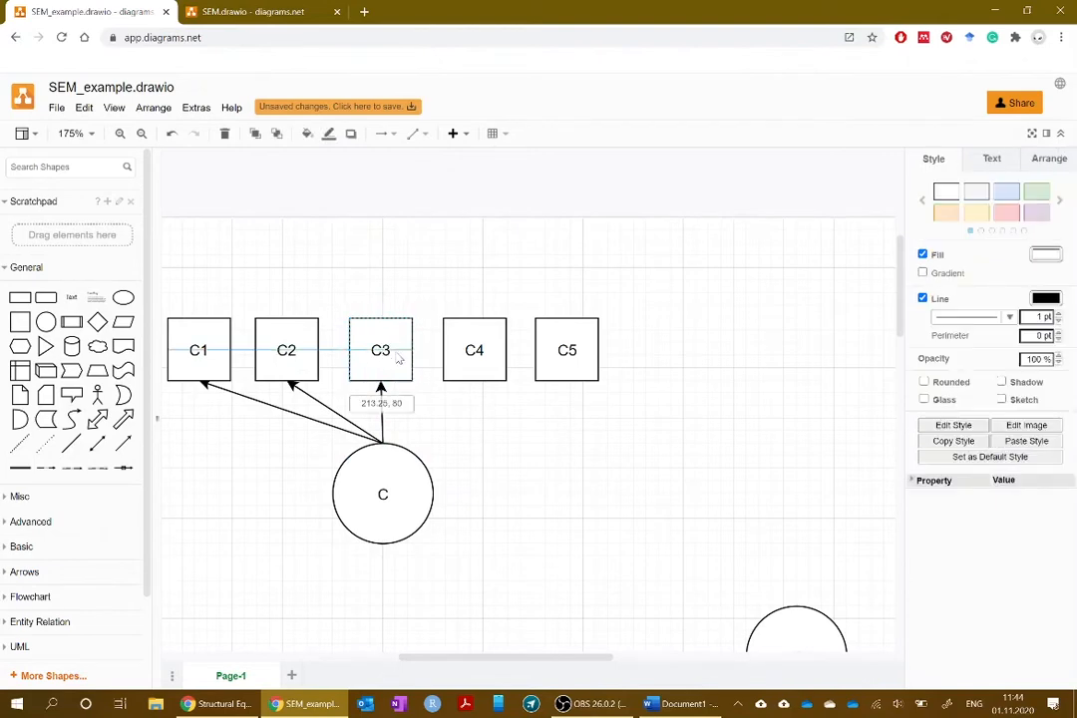